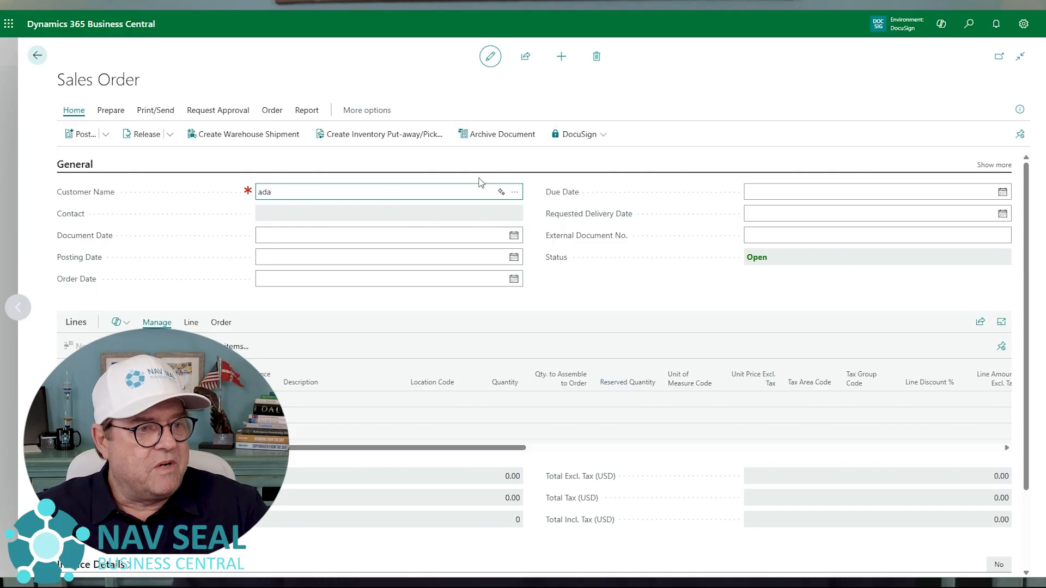
- Choose Adatum Corporation as the sales order's customer and add item 1996-S as the first order line
left_click(515, 192)
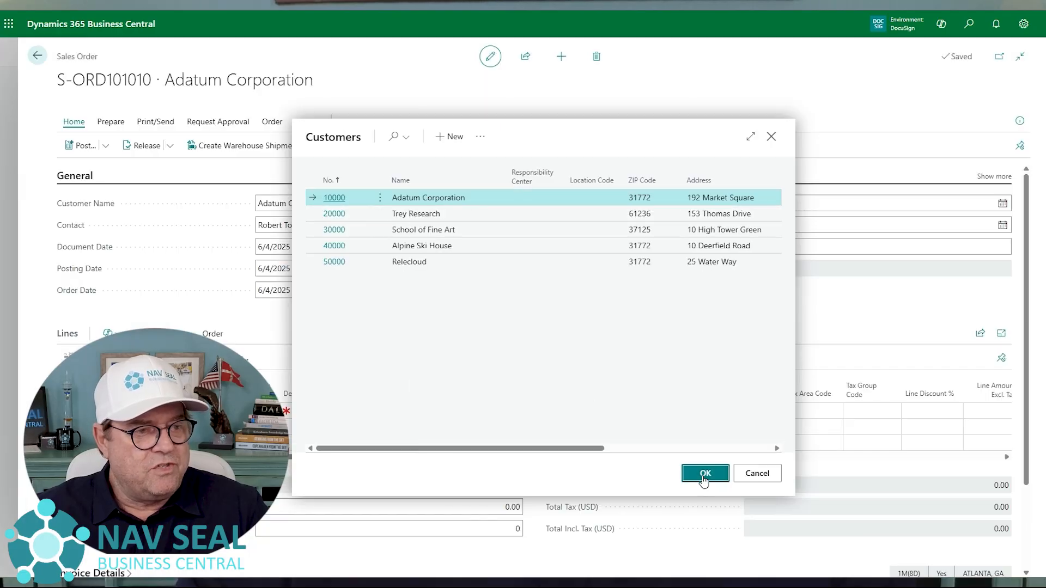
left_click(703, 476)
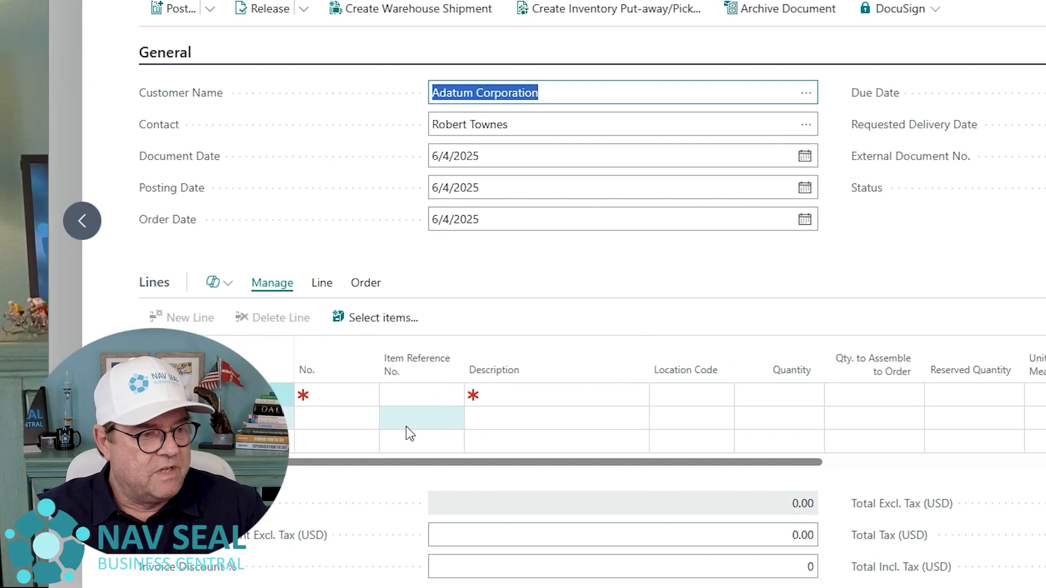
left_click(198, 426)
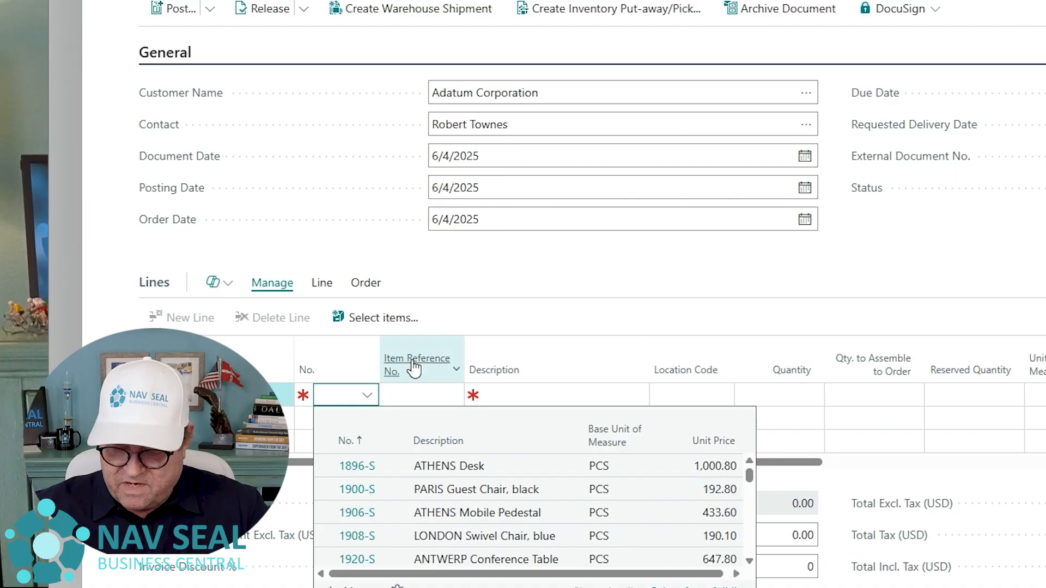
type("1996-s")
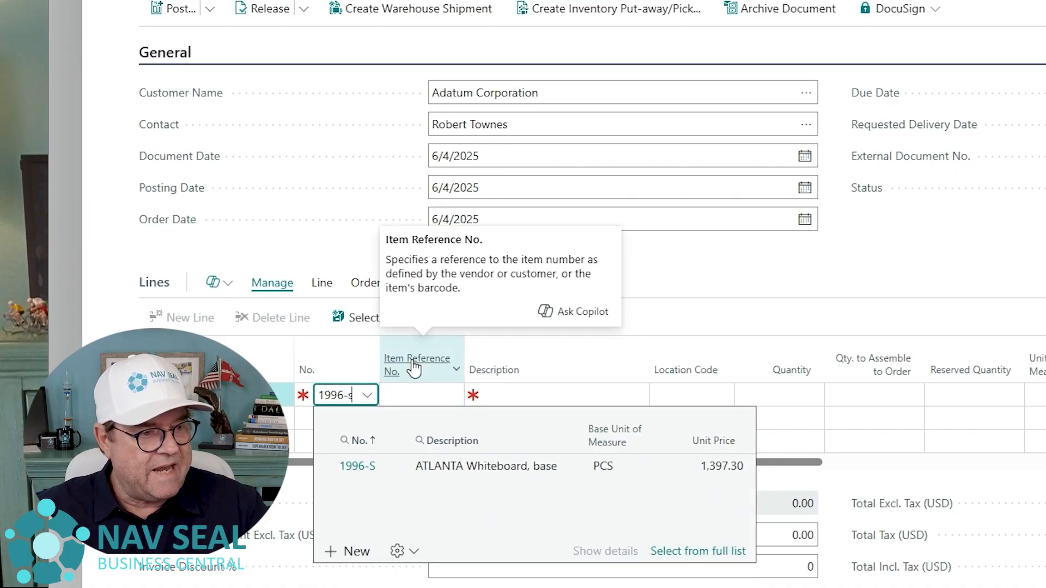
key("Return")
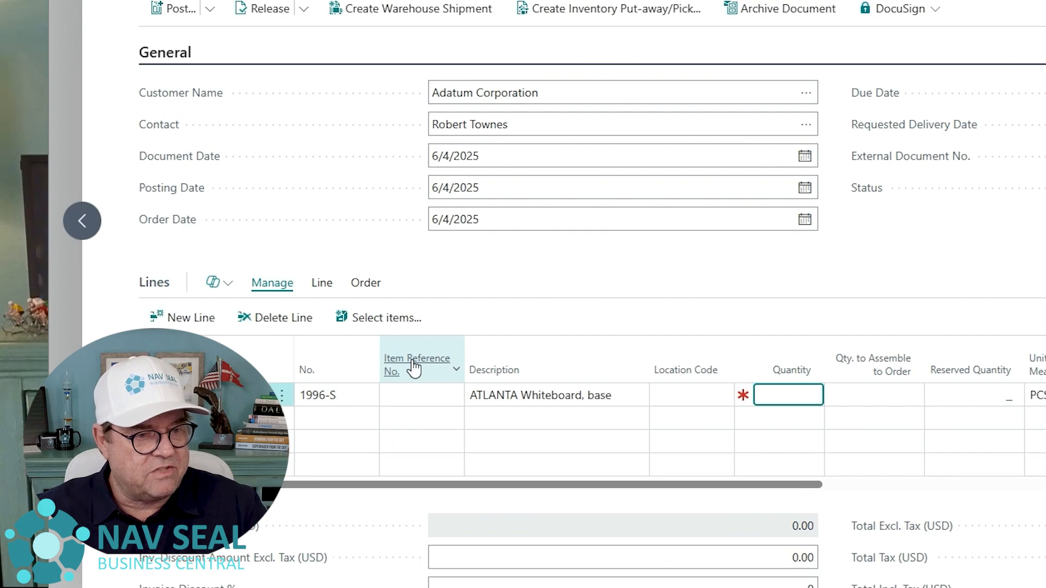
- Set the ATLANTA Whiteboard line's location code to MAIN and its quantity to 10
left_click(720, 395)
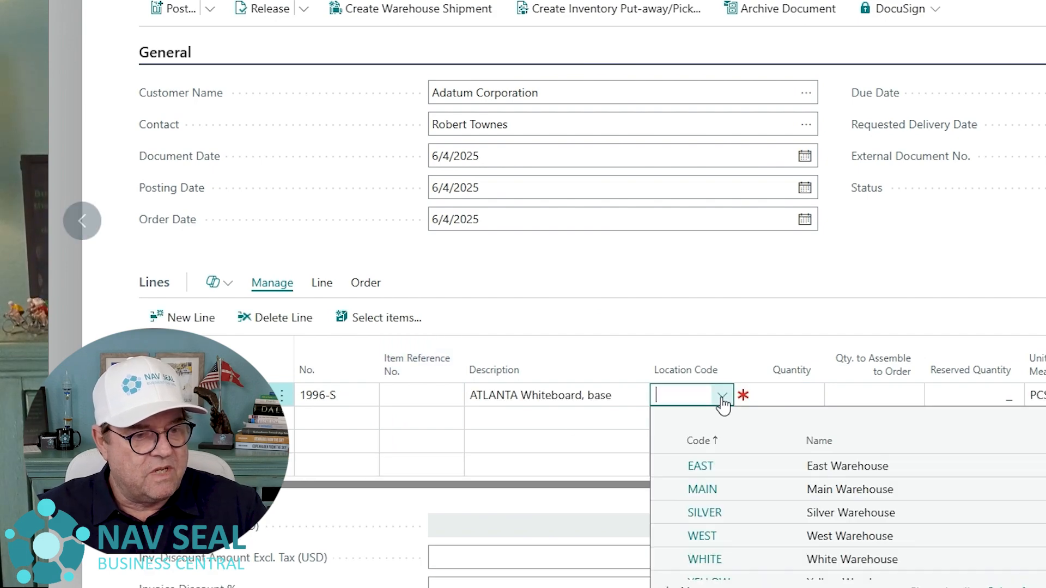
left_click(736, 493)
left_click(784, 395)
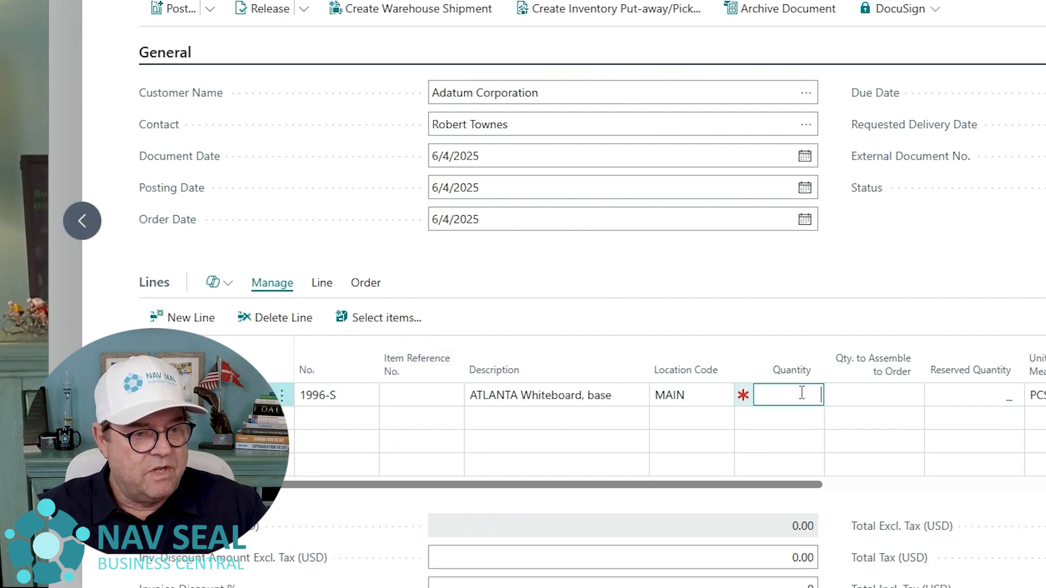
type("10")
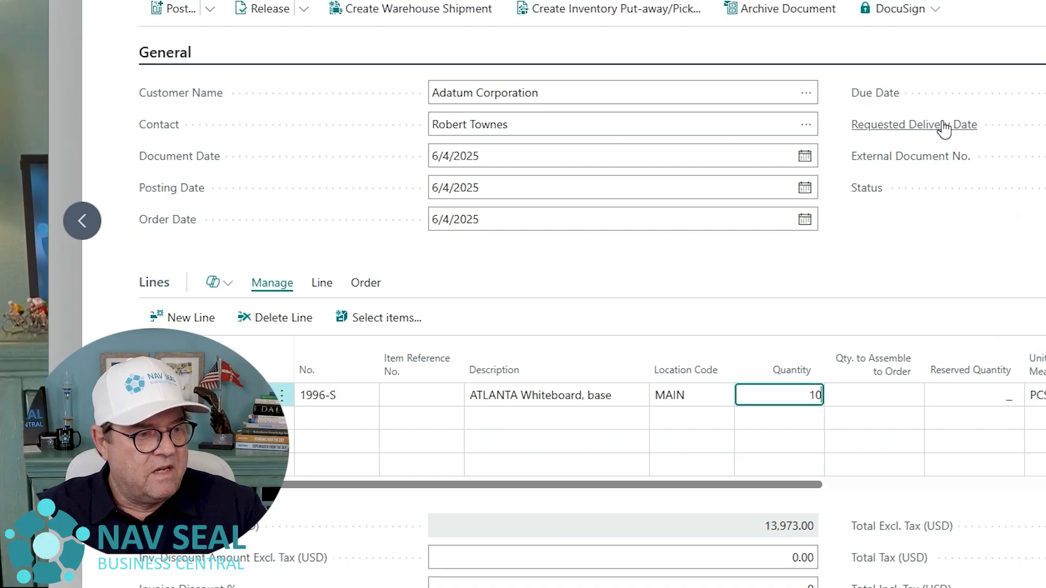
- Add item 1900-S as the second order line with location code MAIN and quantity 5
left_click(336, 418)
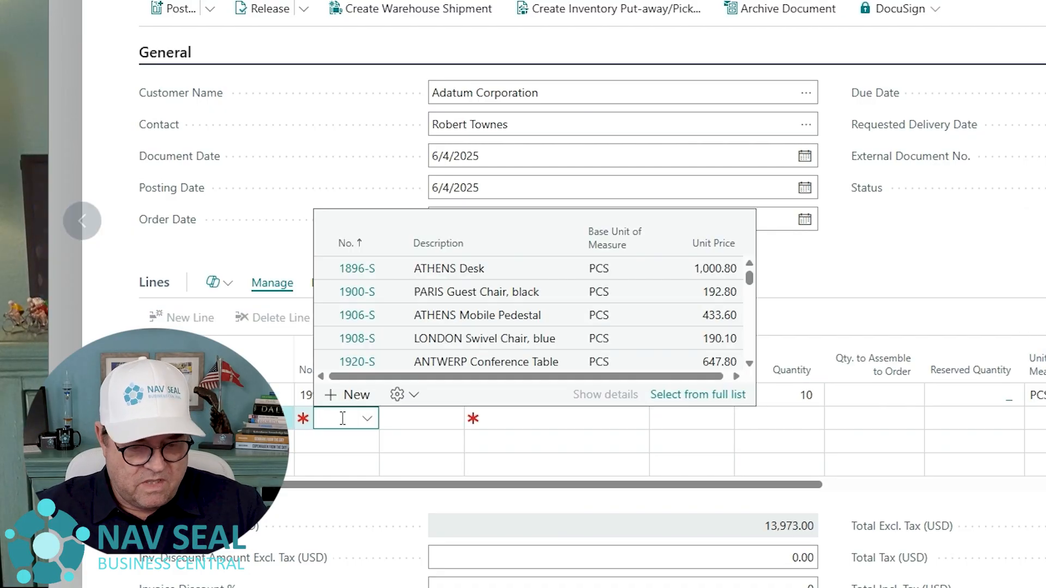
type("1900-")
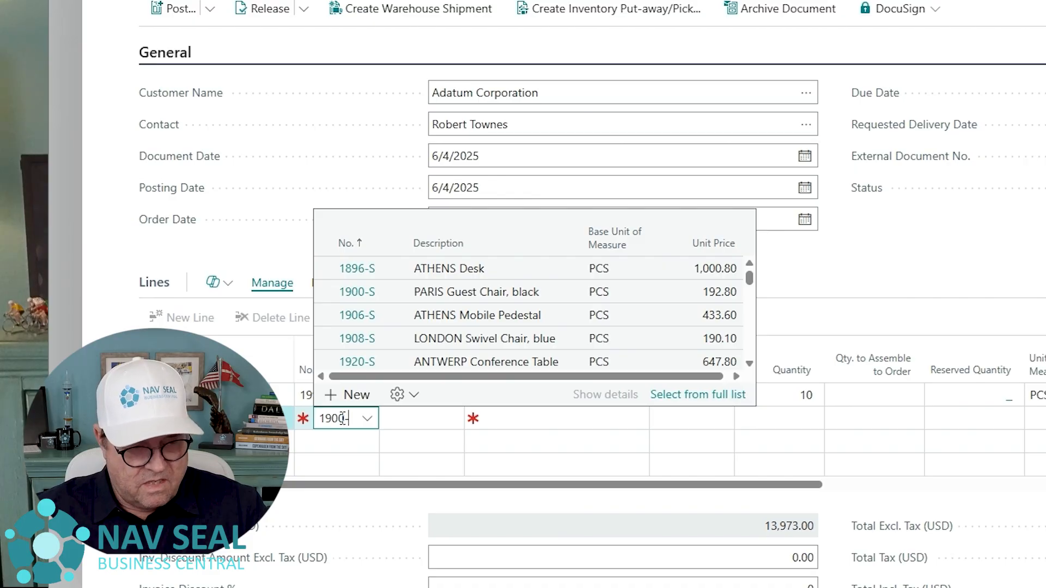
type("s")
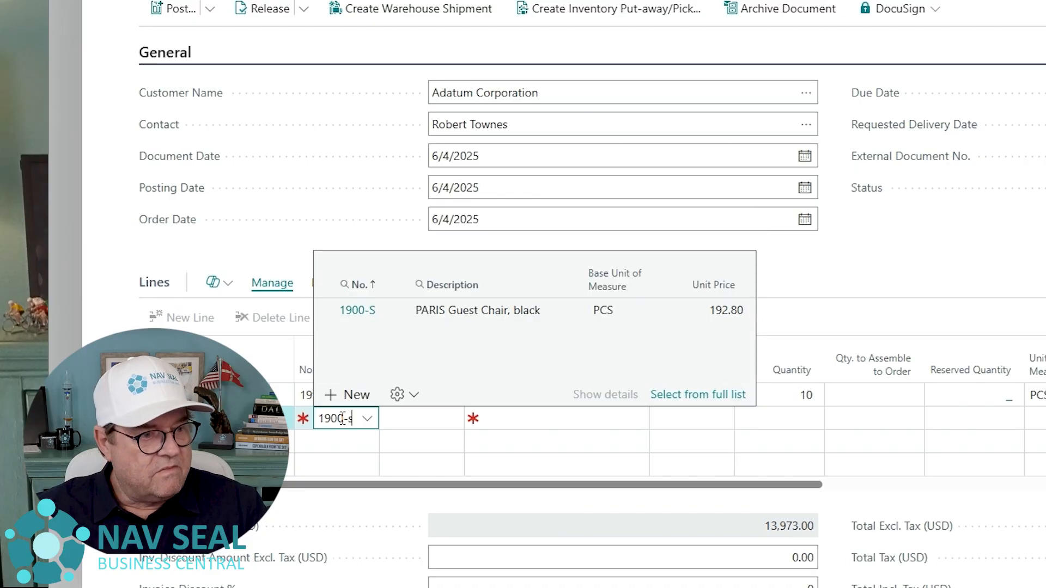
left_click(472, 313)
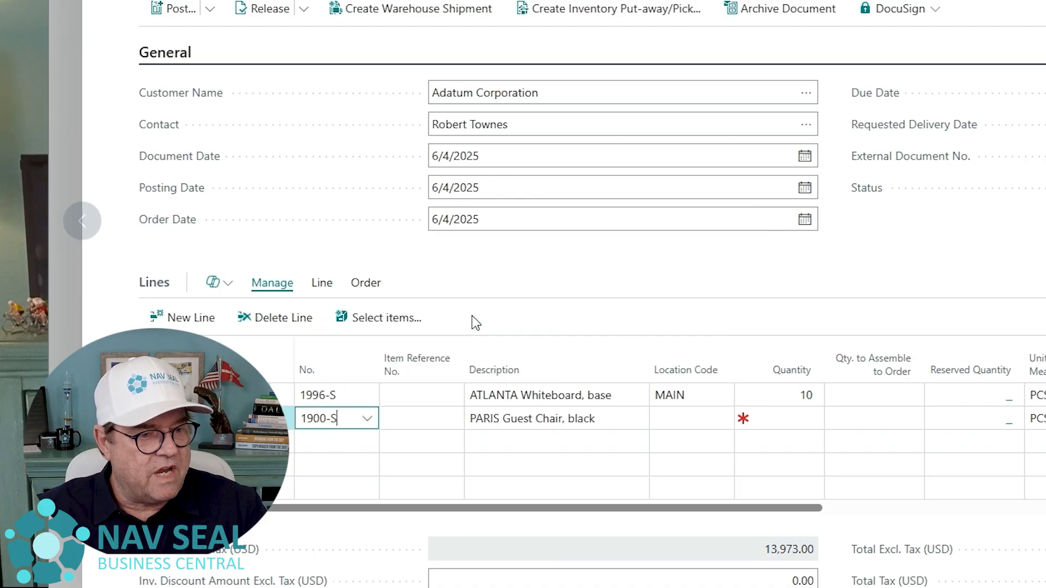
left_click(690, 417)
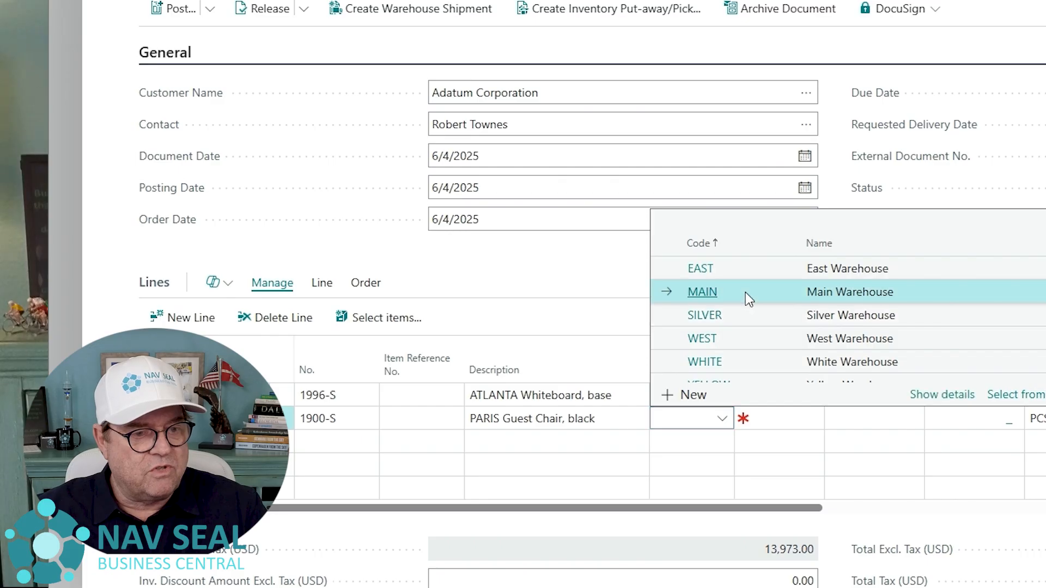
left_click(746, 292)
left_click(797, 420)
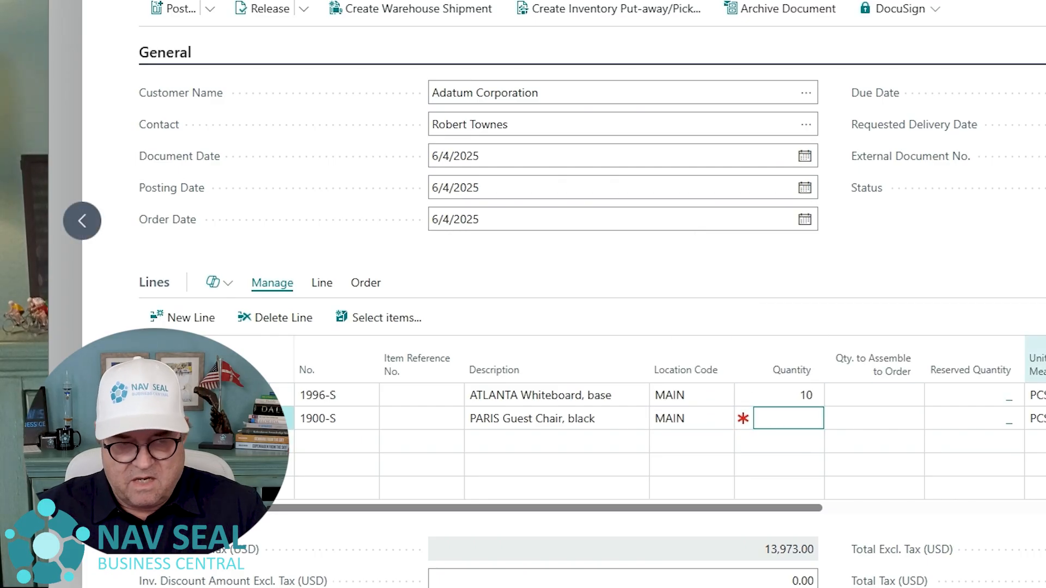
type("5")
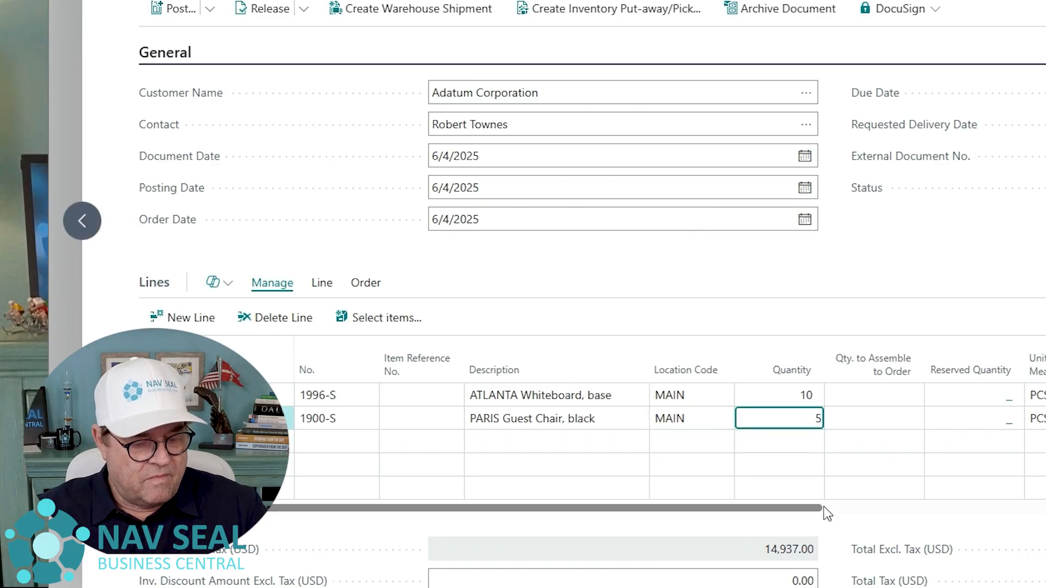
key("Tab")
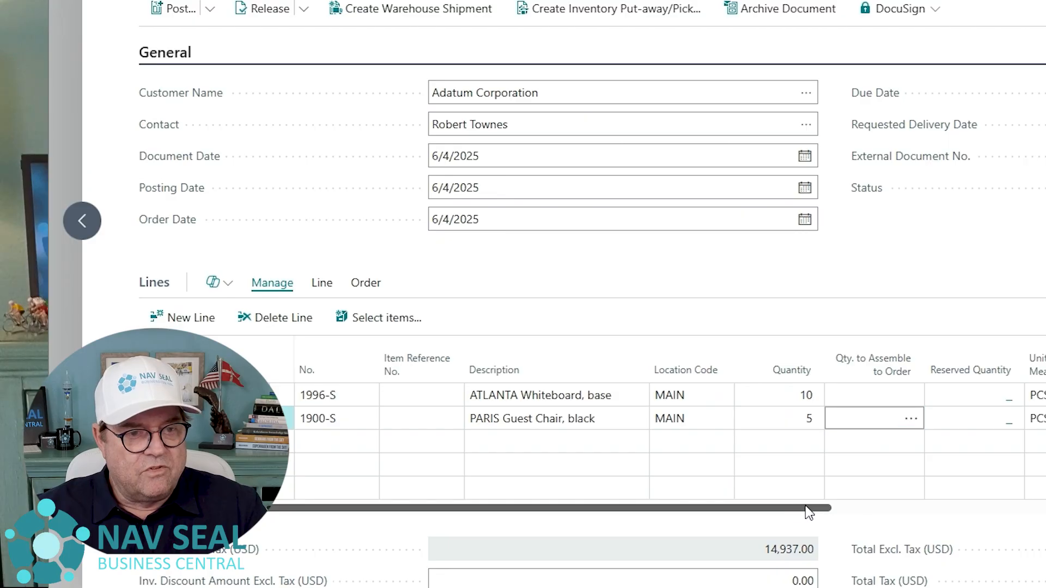
- Set the quantity to ship to 2 for the whiteboard line and 1 for the guest chair line
left_click_drag(806, 507, 864, 505)
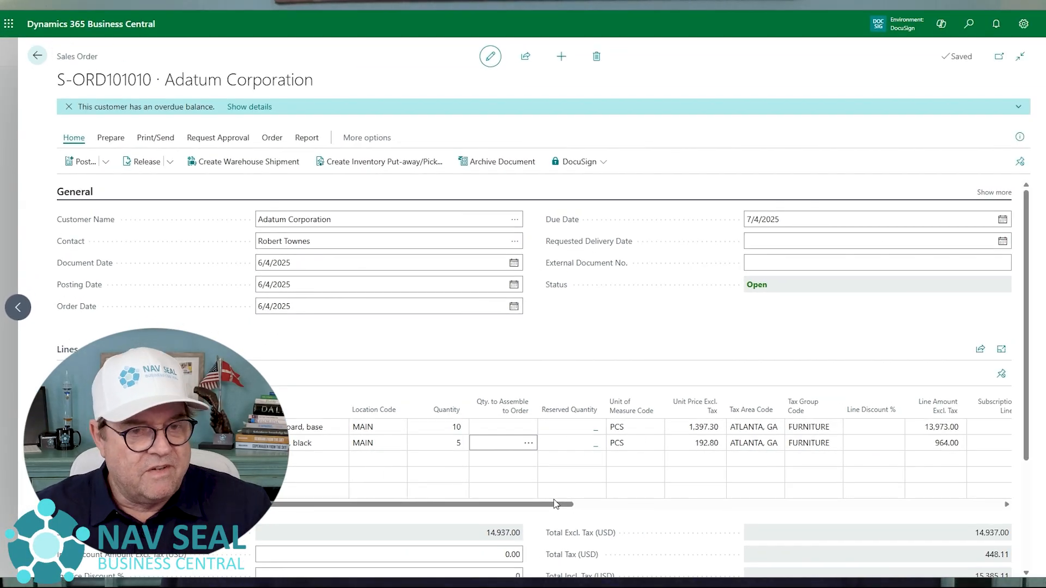
left_click_drag(551, 506, 779, 520)
left_click(680, 426)
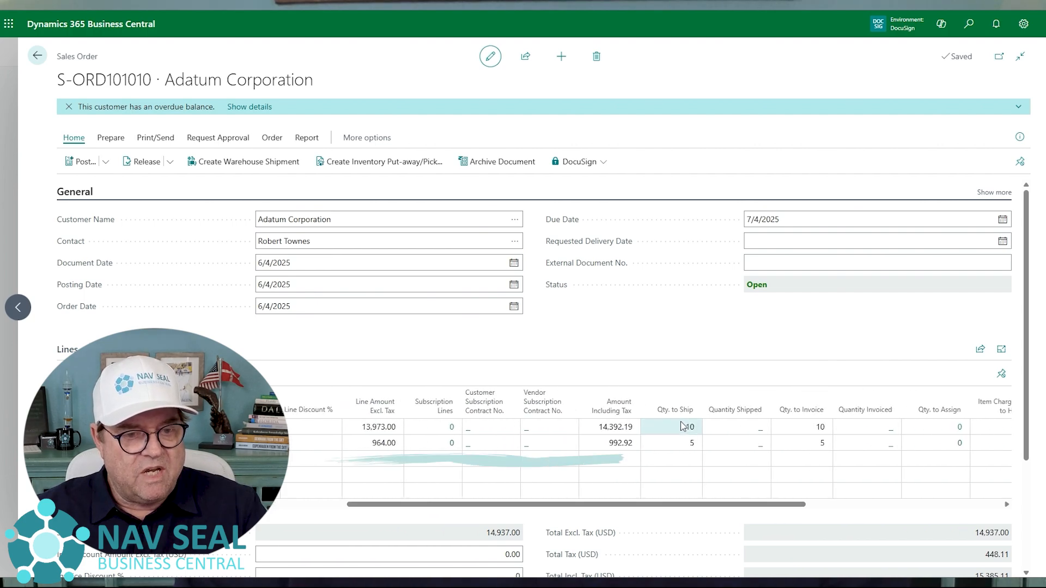
left_click(688, 443)
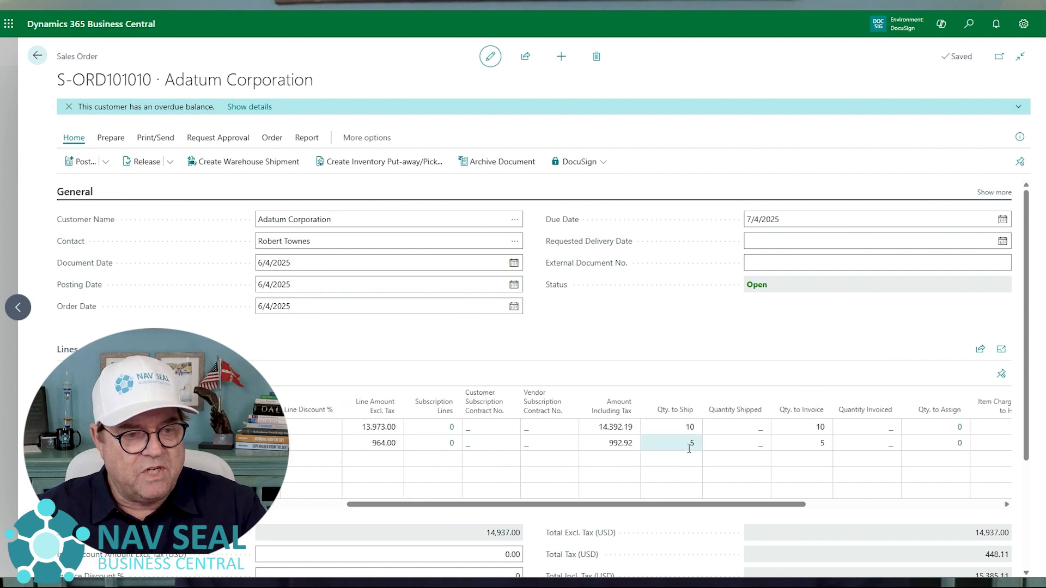
left_click(683, 433)
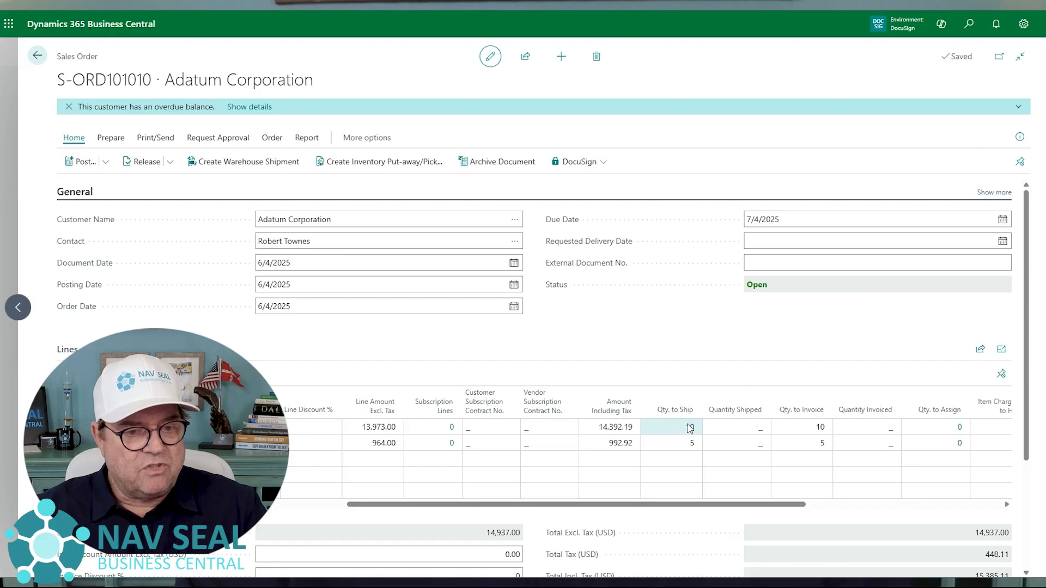
left_click(690, 428)
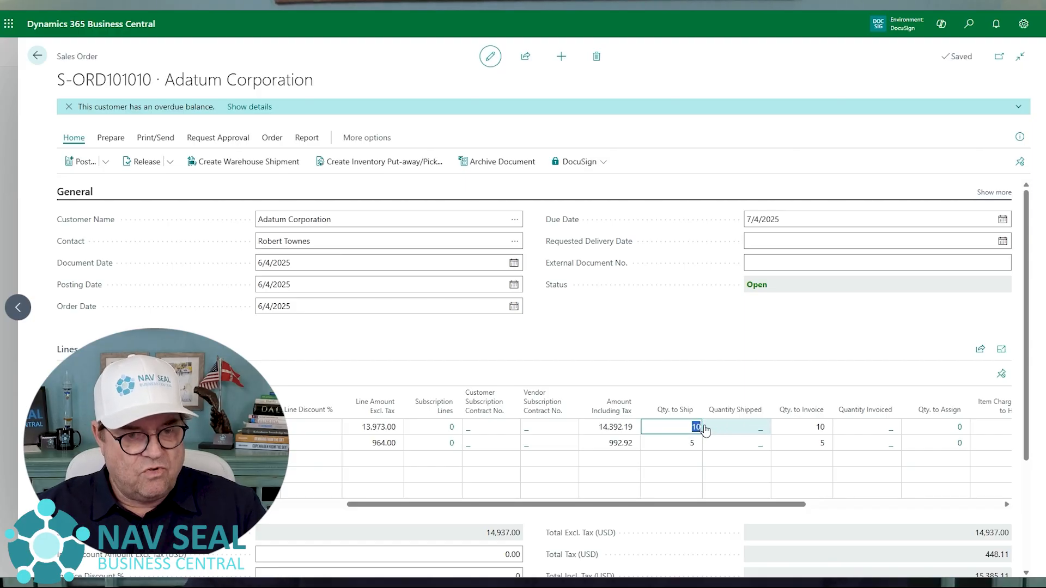
type("2")
key("Return")
key("Up")
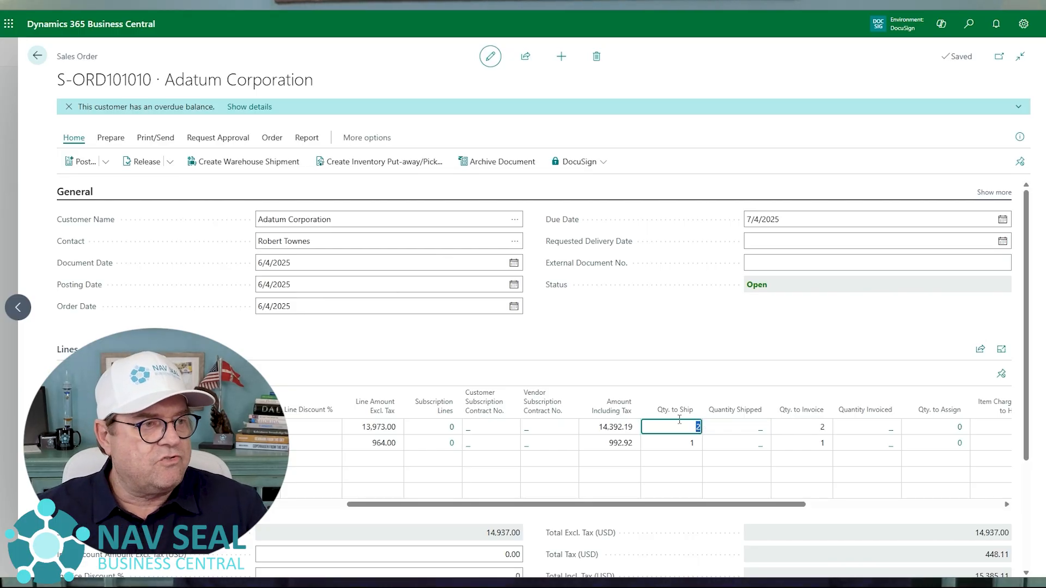
- Post the sales order with the Ship option only
left_click(105, 162)
left_click(84, 183)
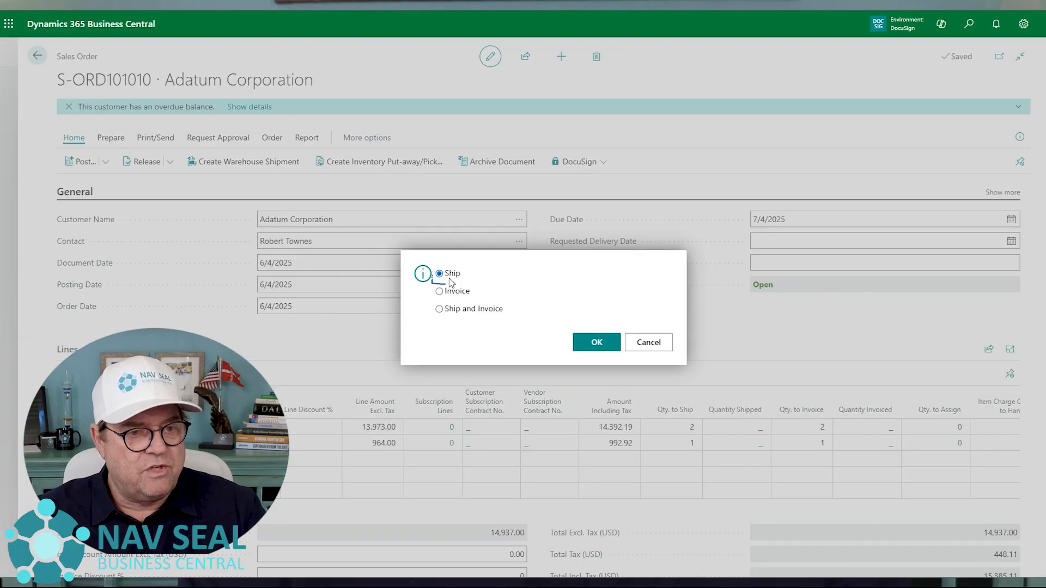
left_click(598, 342)
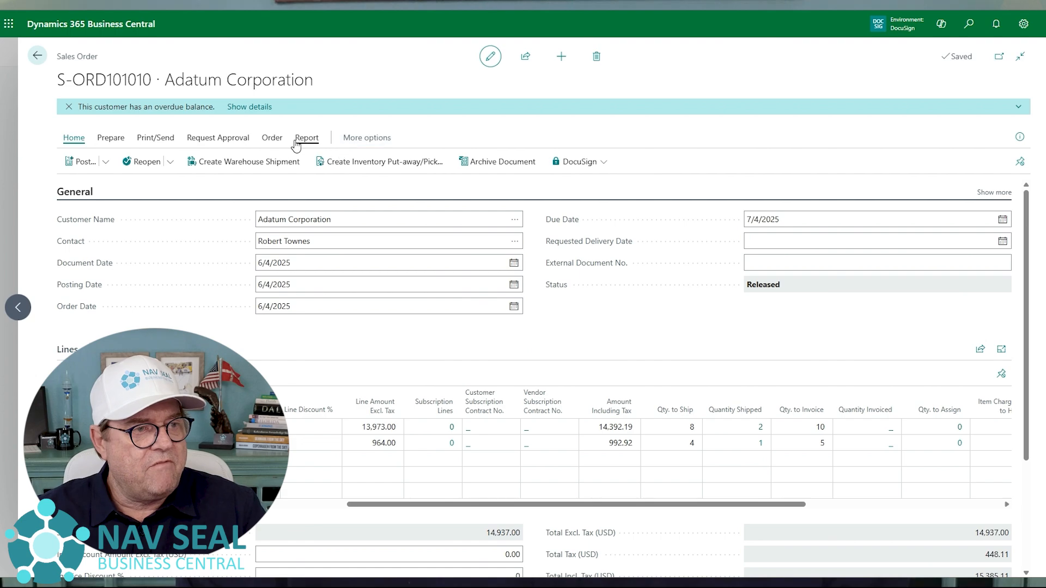
- Open the posted sales shipment belonging to this order
left_click(272, 138)
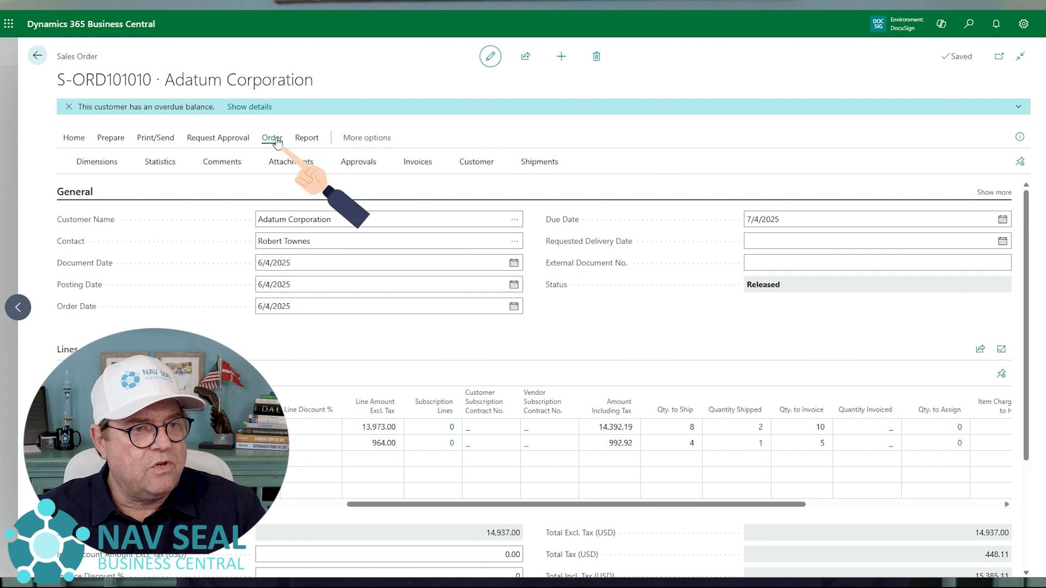
left_click(531, 164)
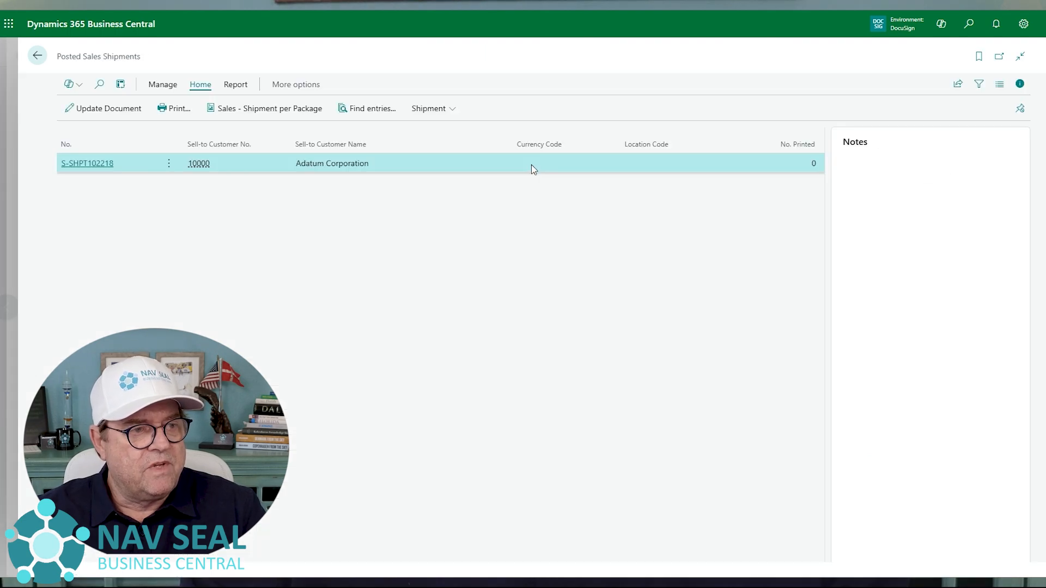
left_click(75, 165)
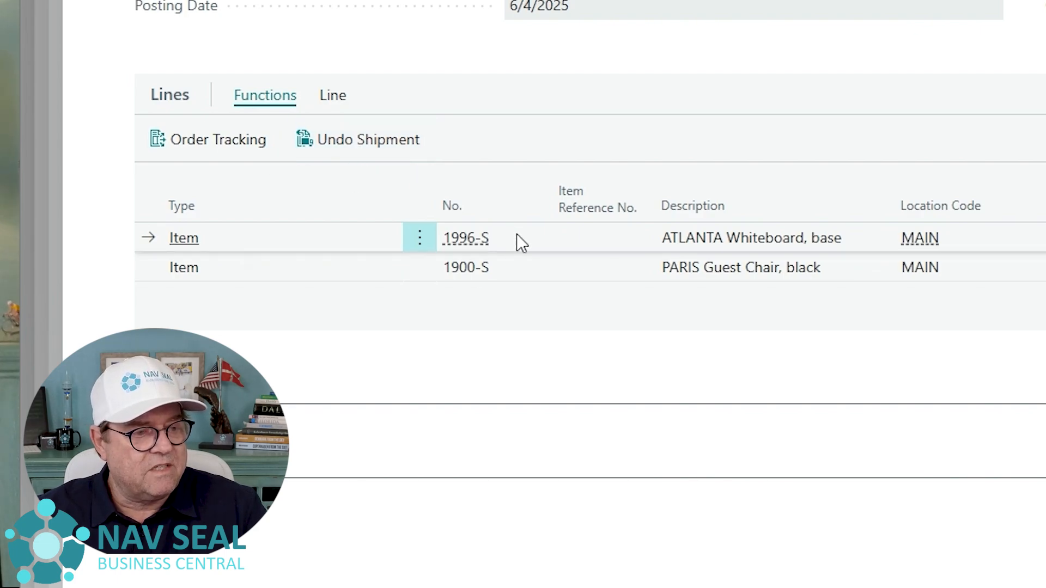
- Select both posted shipment lines, 1996-S and 1900-S, and undo their shipment
left_click(517, 270, "shift")
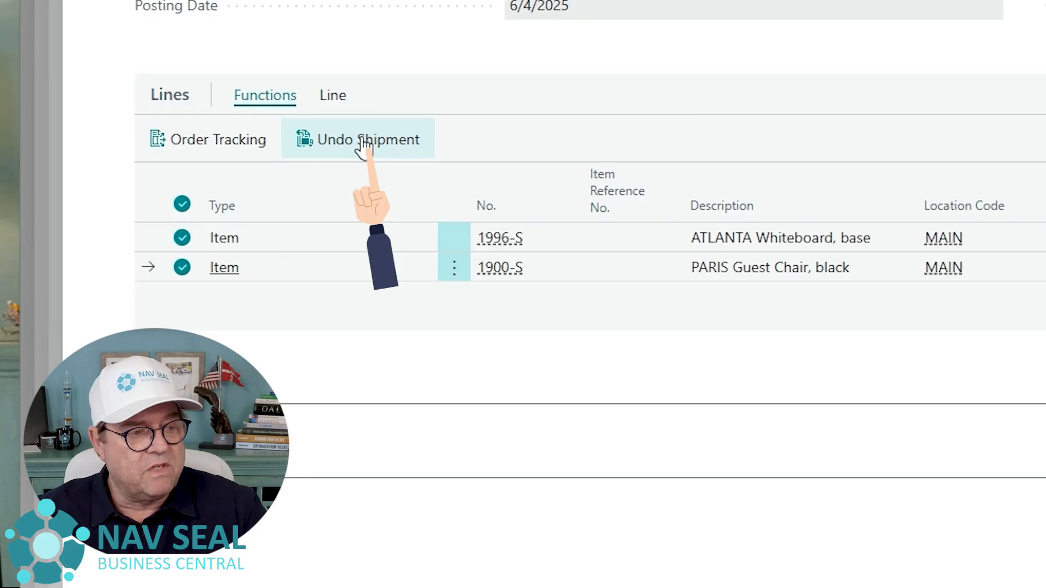
left_click(335, 245)
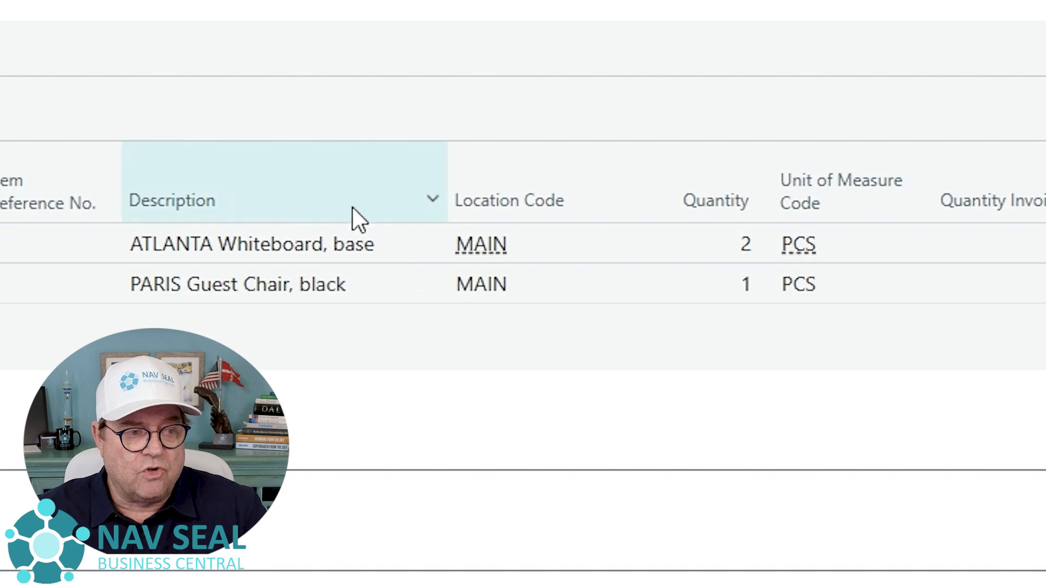
left_click(2, 279)
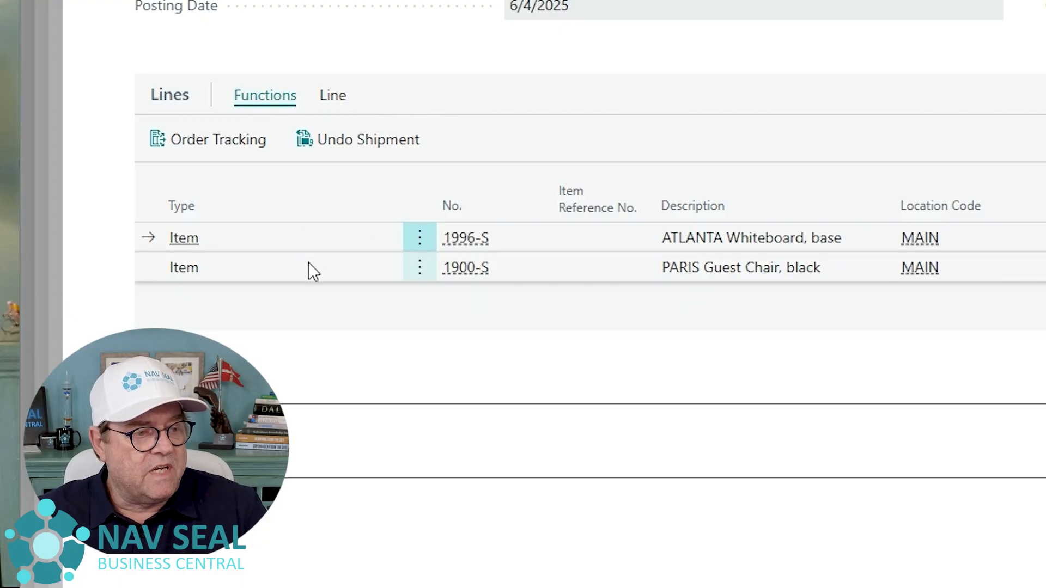
key("ctrl+a")
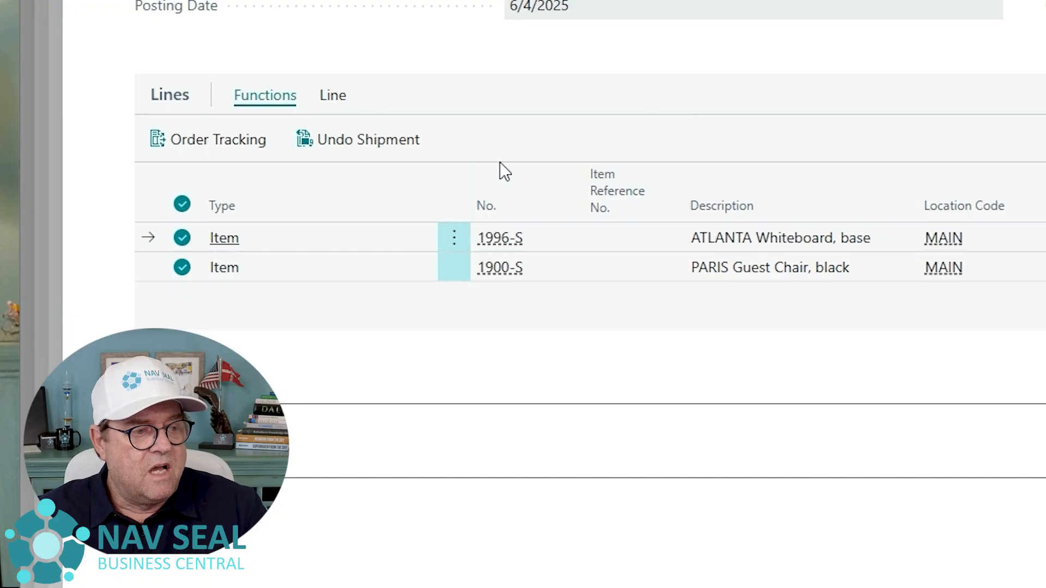
left_click(374, 146)
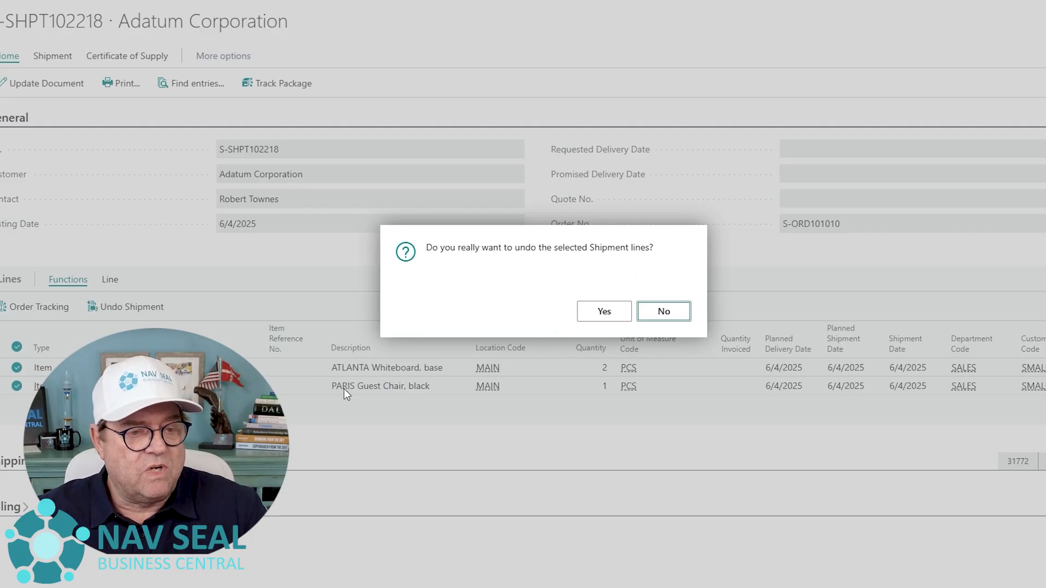
left_click(614, 321)
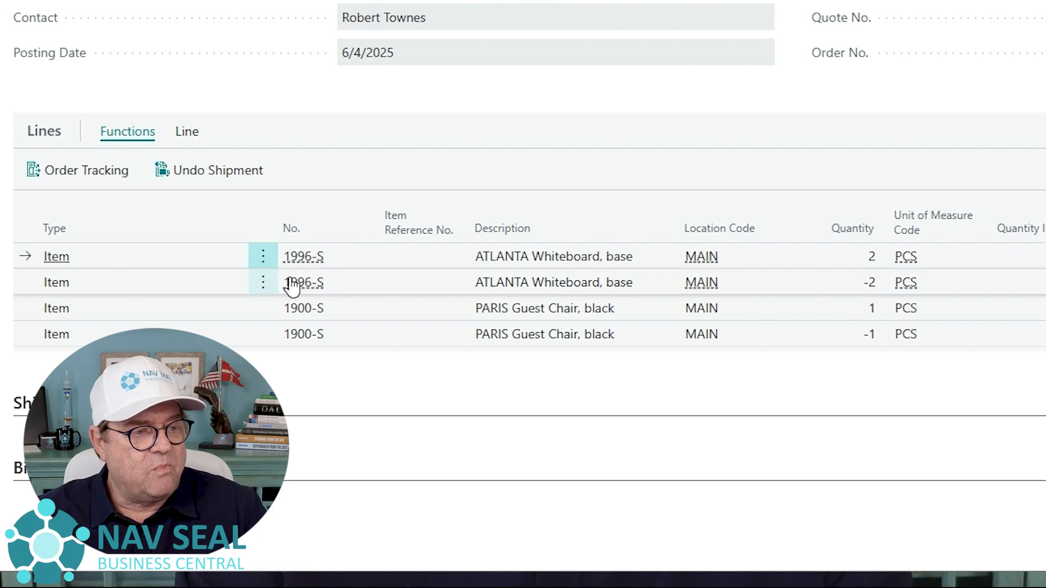
- Try to undo the shipment of the already reversed 1996-S line with quantity 2 again
left_click(218, 176)
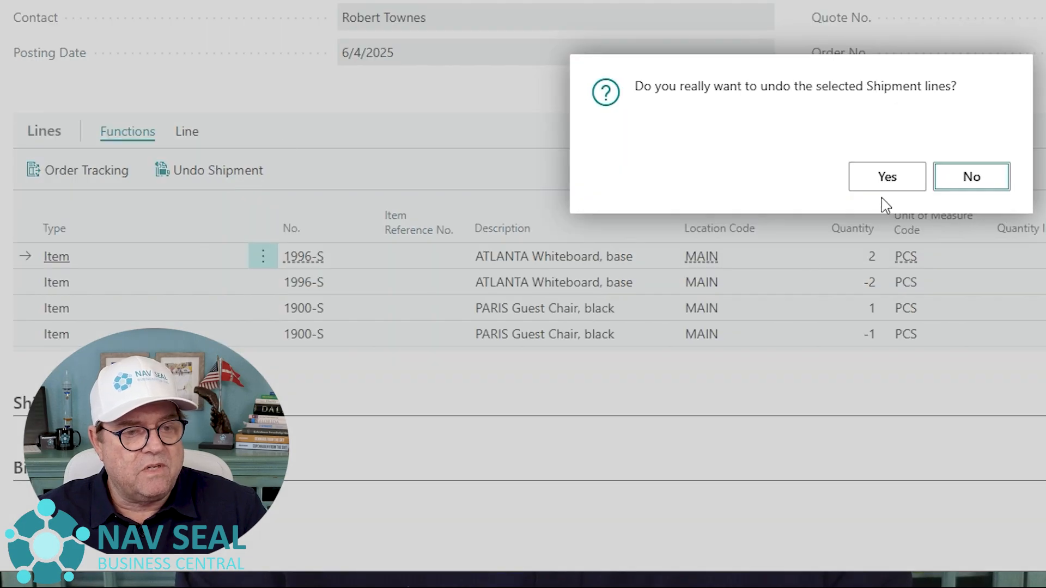
left_click(885, 177)
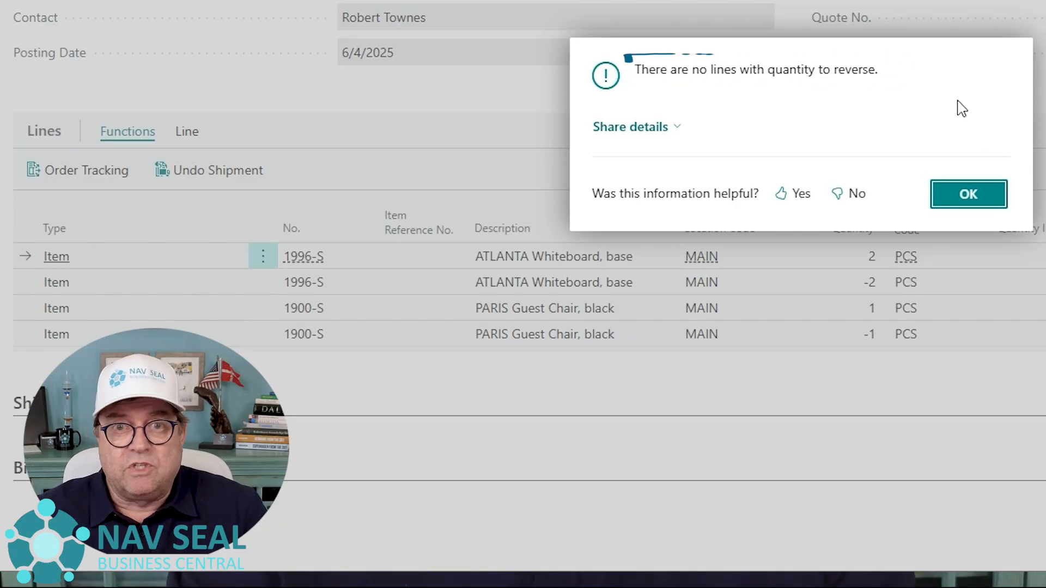
- Return to the sales order and set Qty. to Ship to 2 on the 1996-S line and 1 on the 1900-S line
left_click(985, 206)
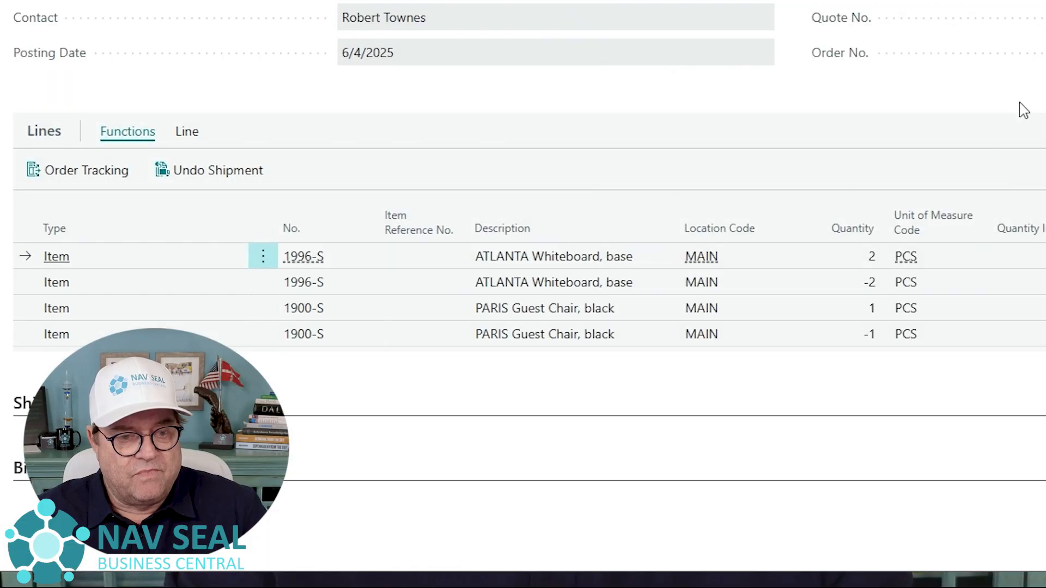
key("Escape")
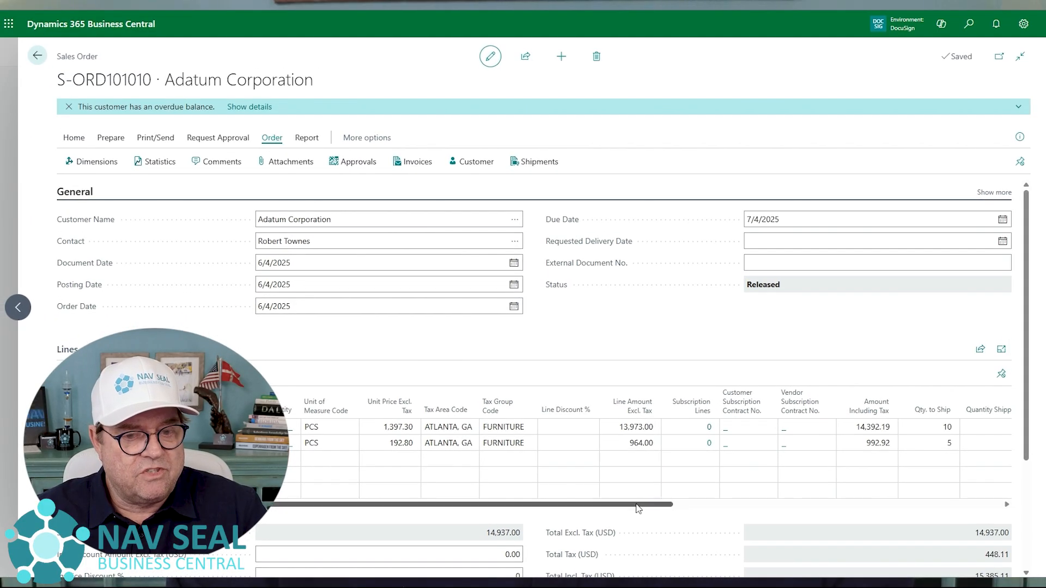
left_click_drag(677, 514, 829, 517)
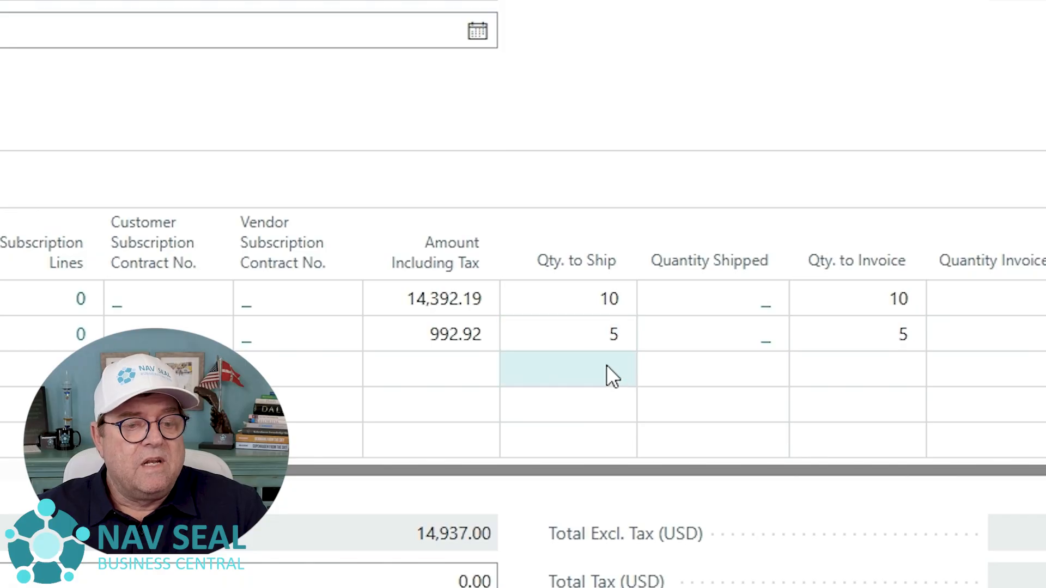
left_click(604, 299)
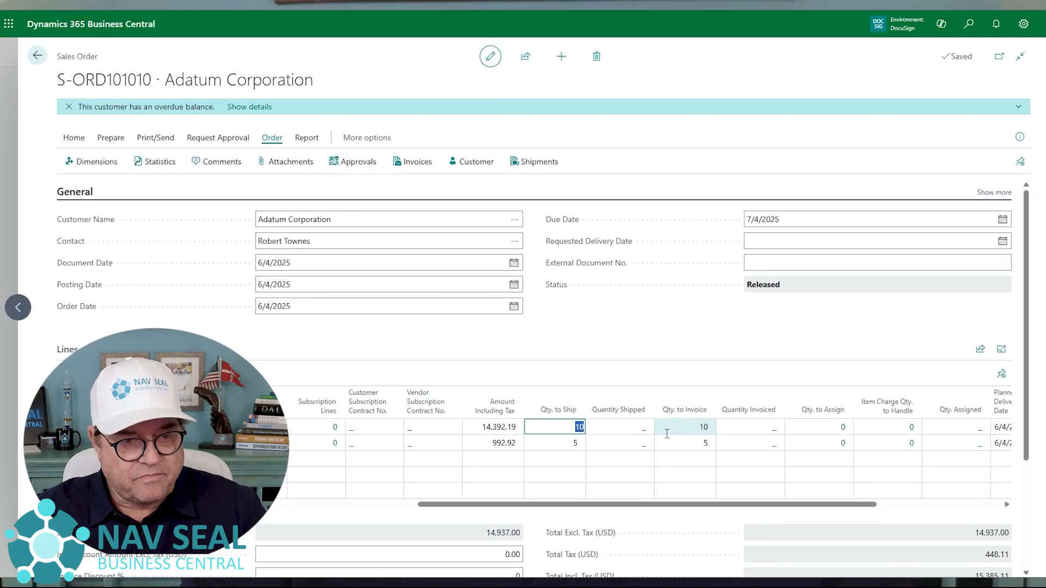
type("2")
key("Down")
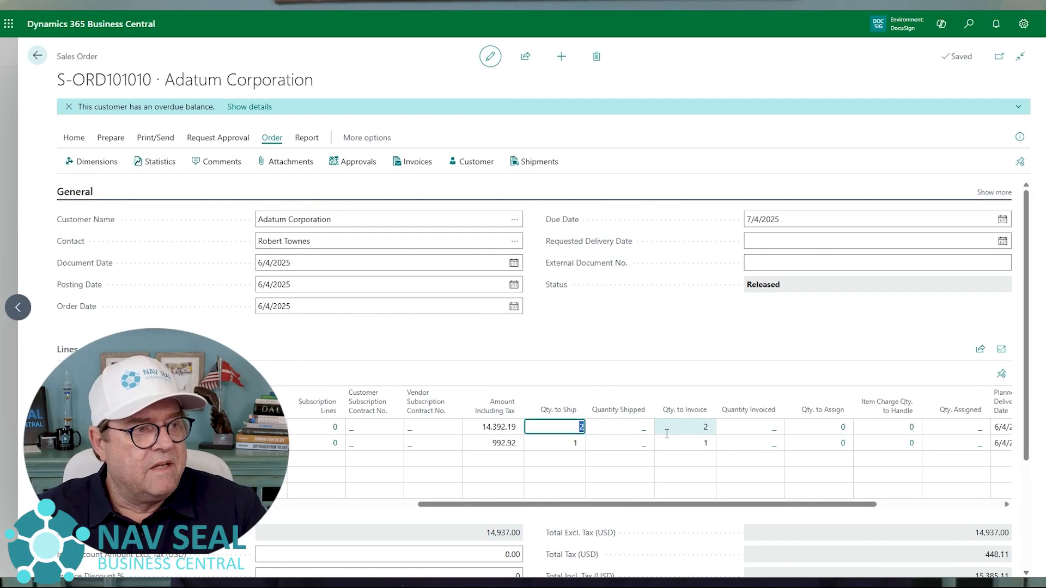
- Post the sales order with the Ship and Invoice option
left_click(74, 138)
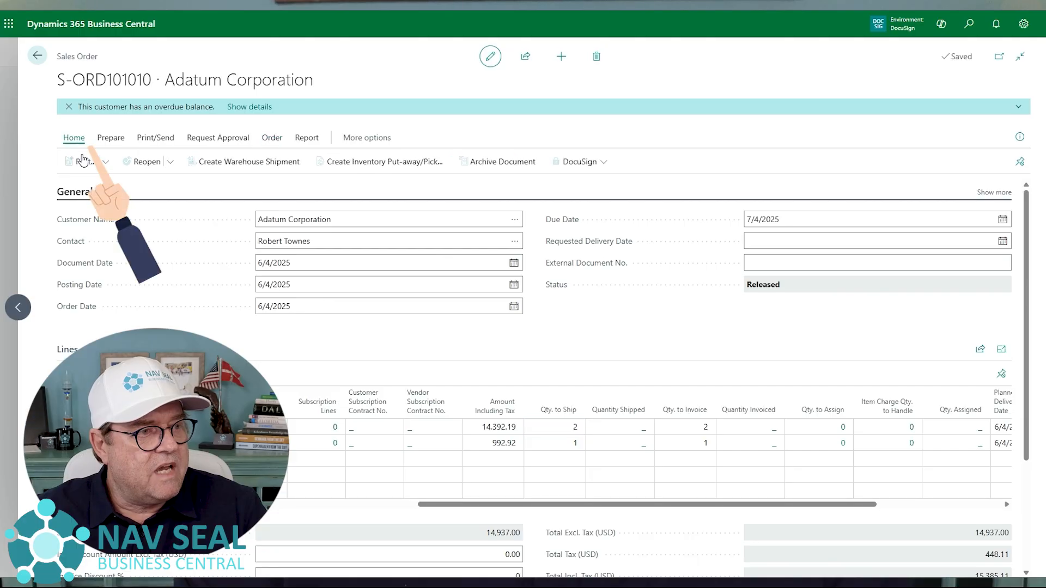
left_click(105, 162)
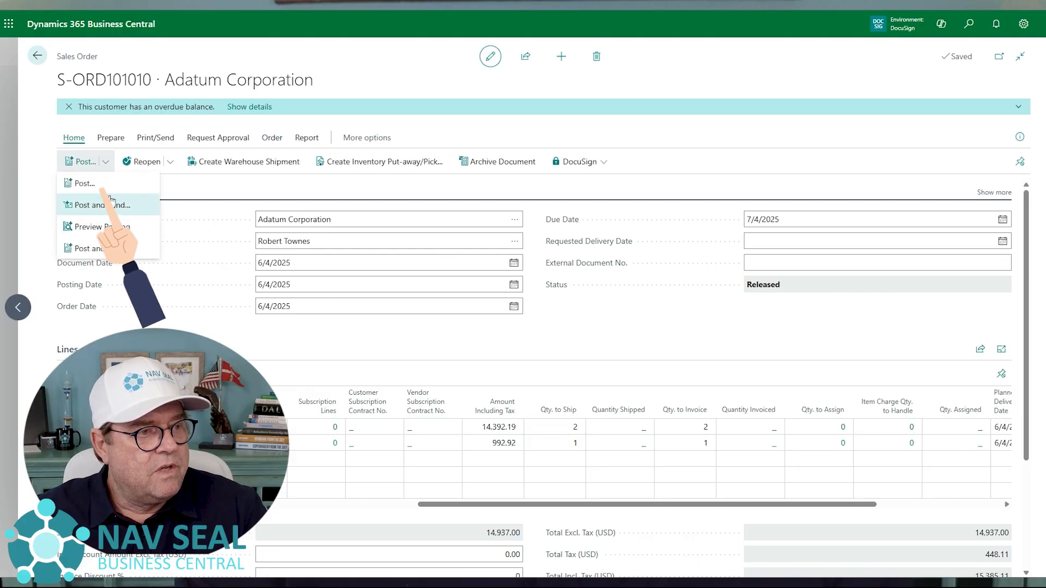
left_click(106, 184)
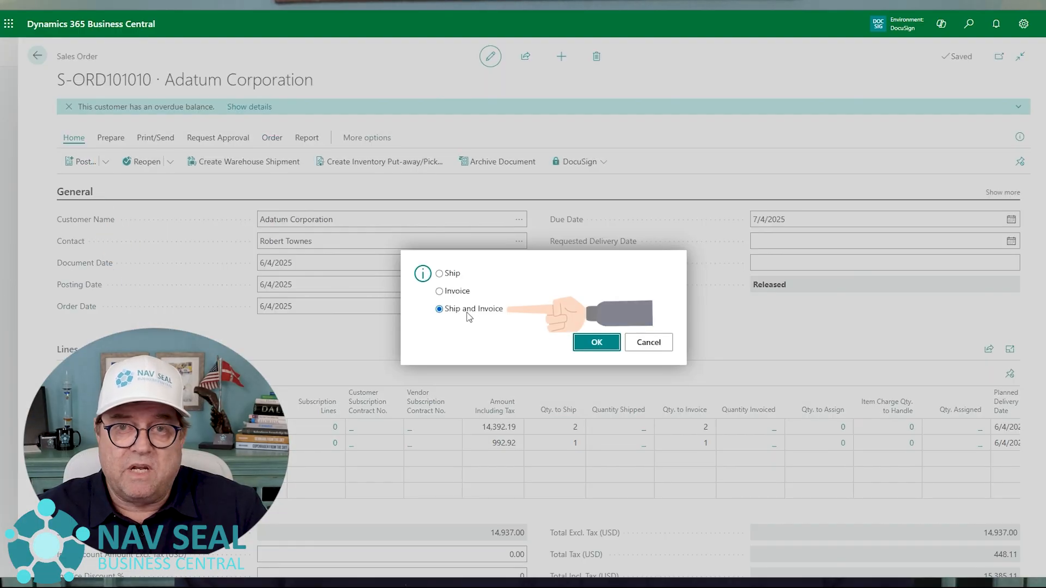
left_click(595, 343)
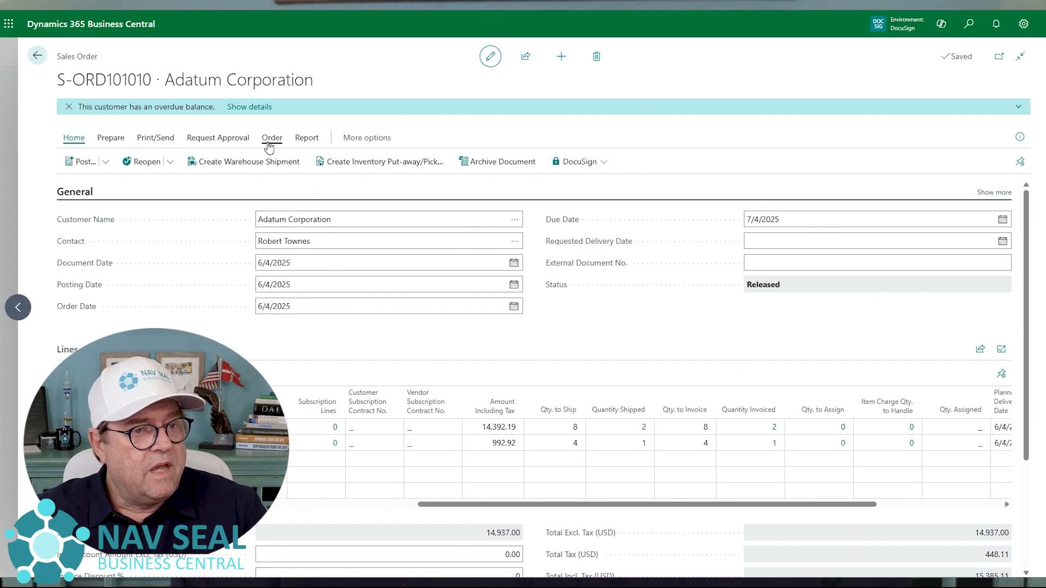
- Open the newest posted sales shipment belonging to this sales order
left_click(141, 39)
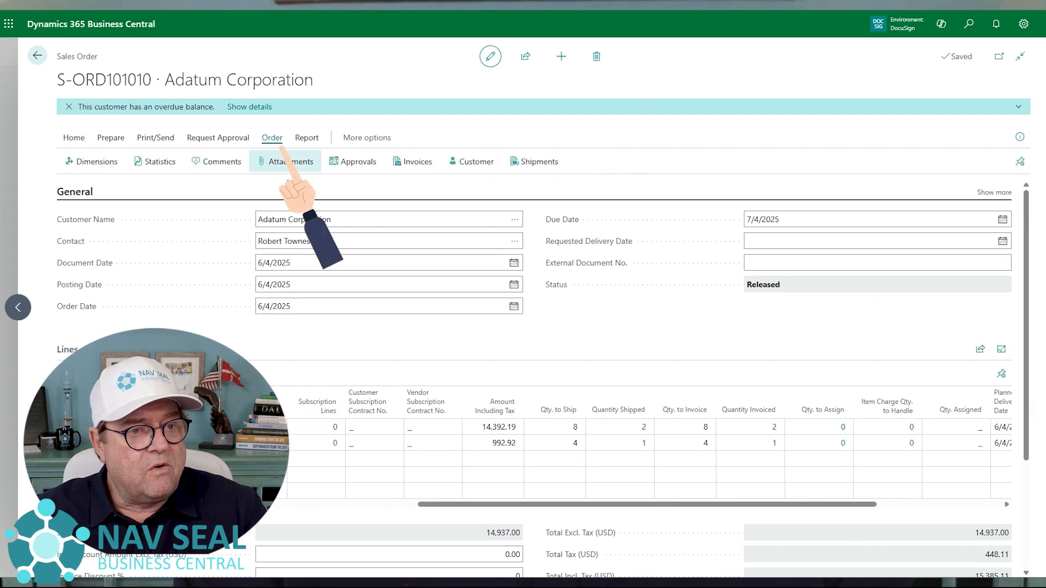
left_click(545, 165)
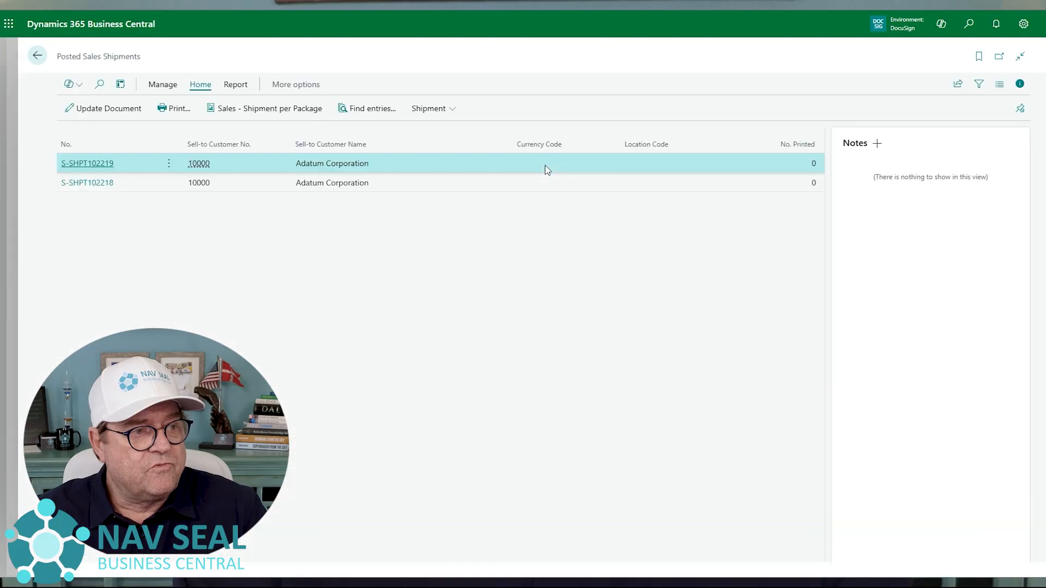
left_click(103, 170)
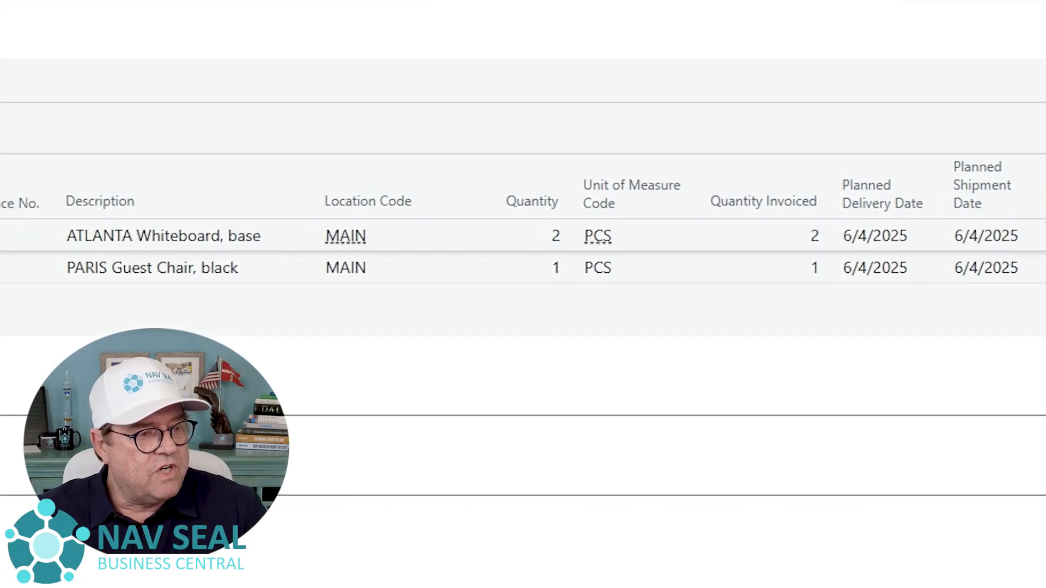
- Try to undo the shipment of both invoiced lines, 1996-S and 1900-S
left_click(64, 296, "shift")
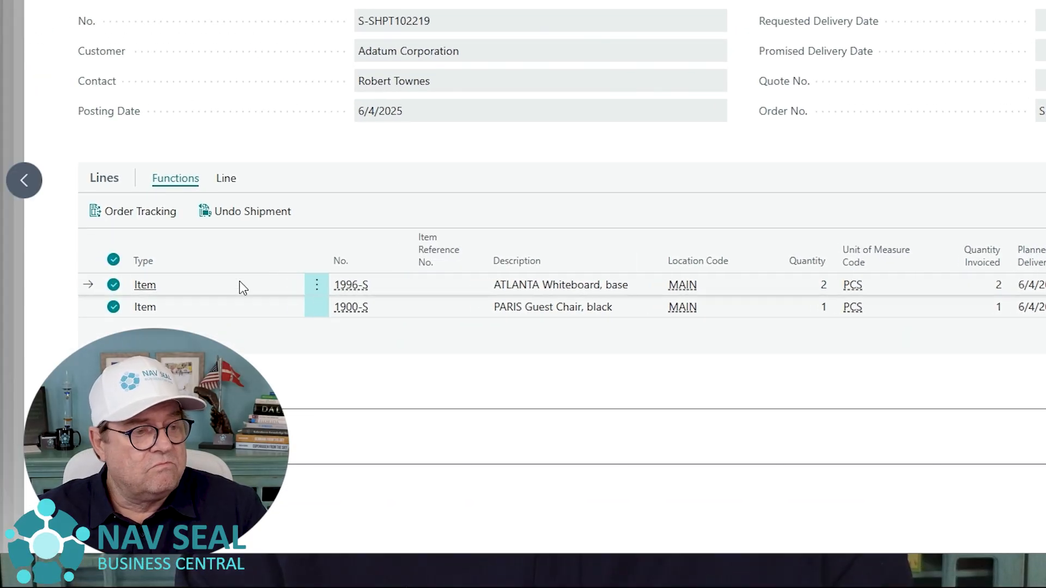
left_click(250, 218)
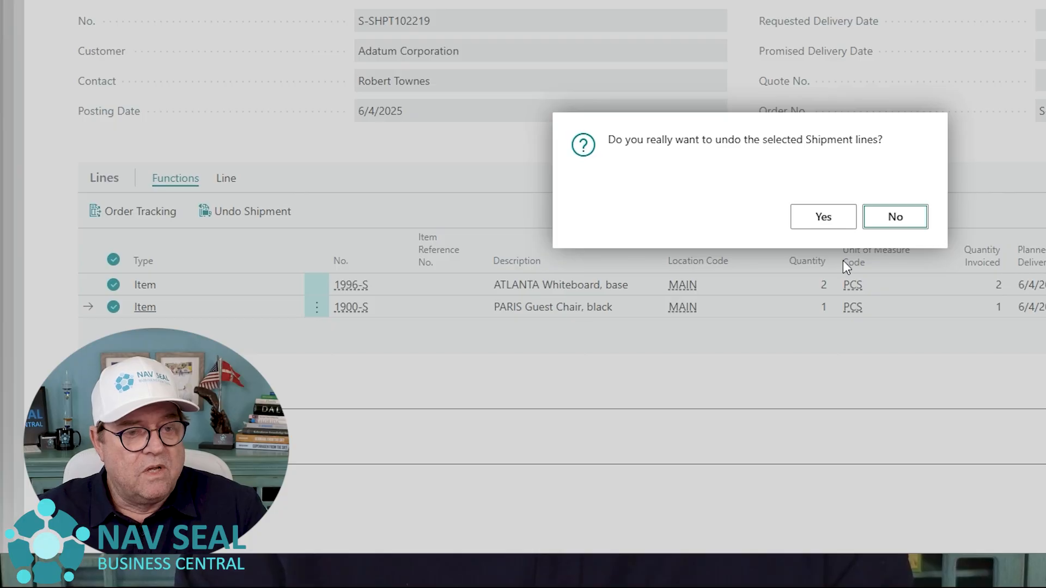
left_click(823, 217)
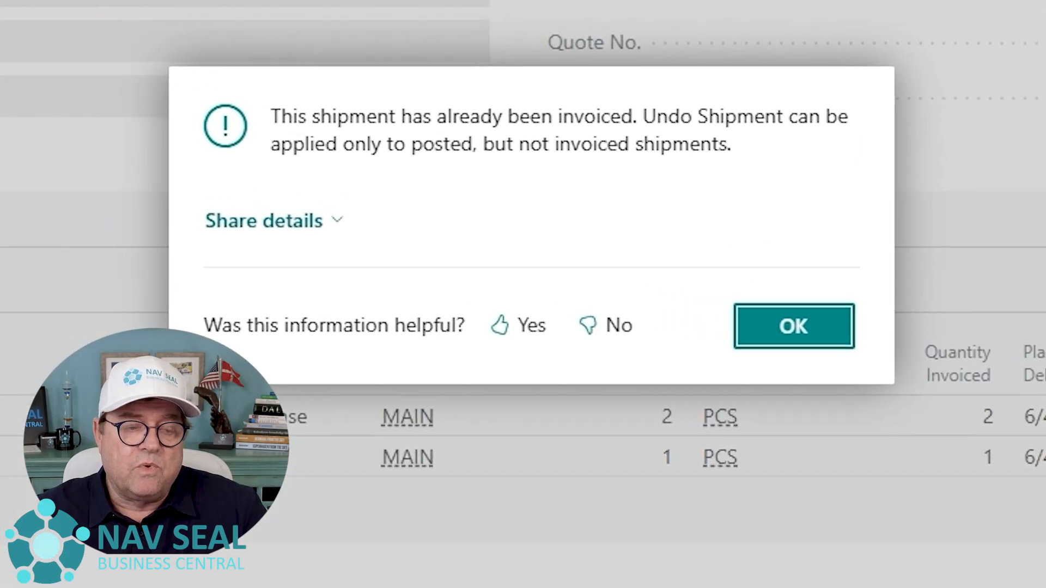
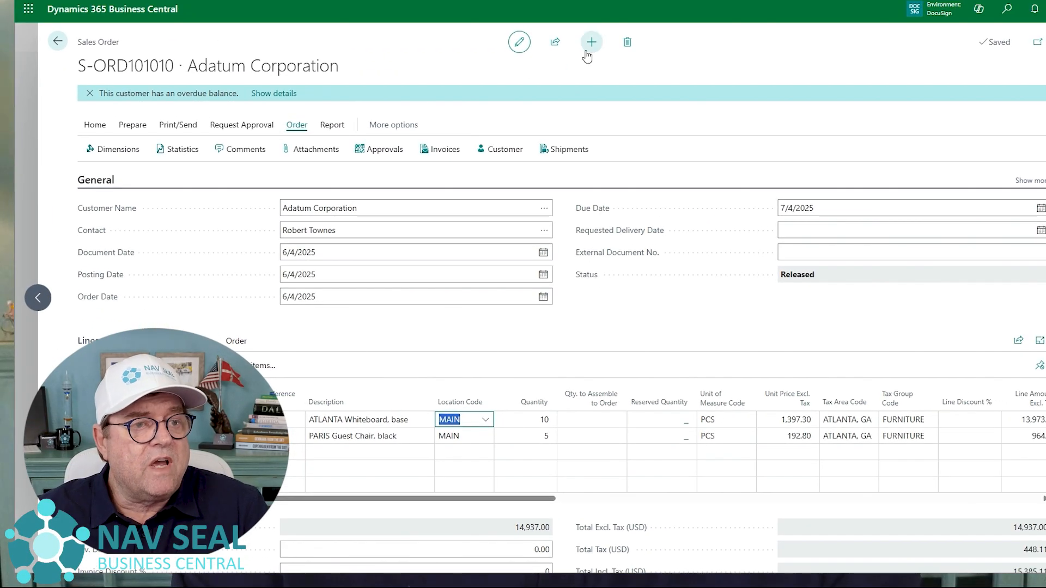
- Create a new sales order for the customer Adatum Corporation
left_click(592, 44)
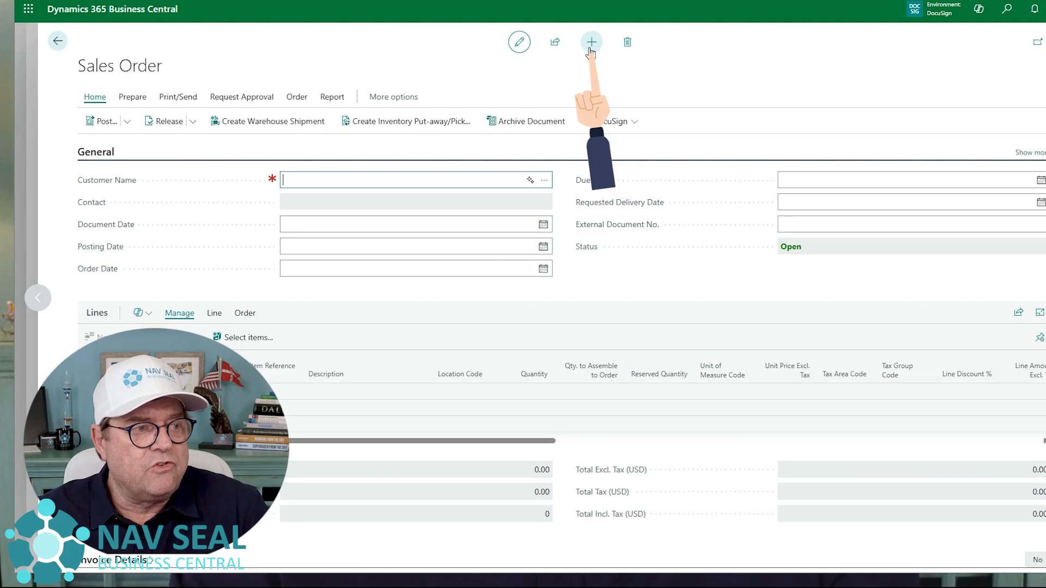
left_click(544, 182)
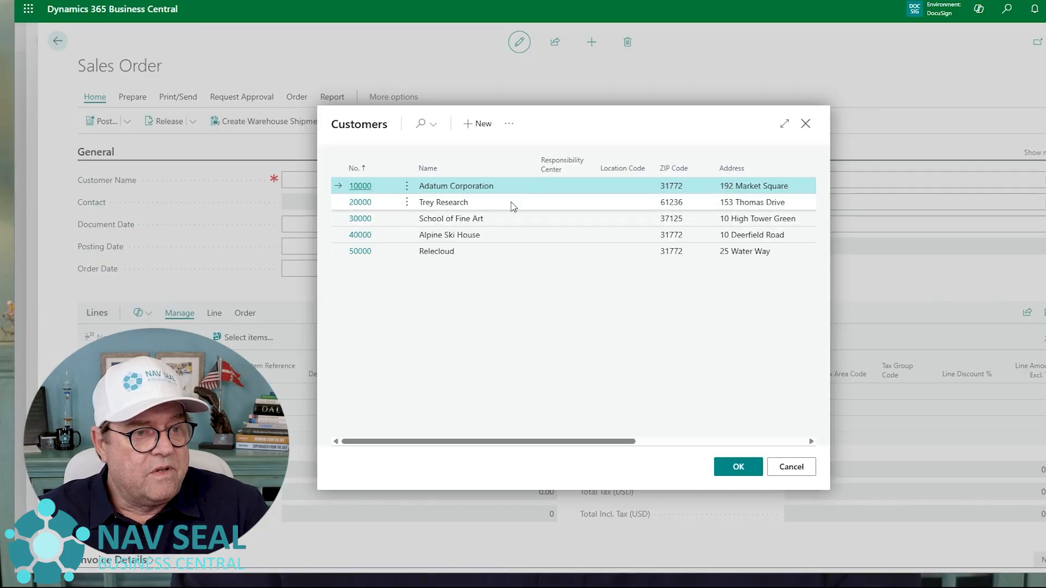
left_click(738, 467)
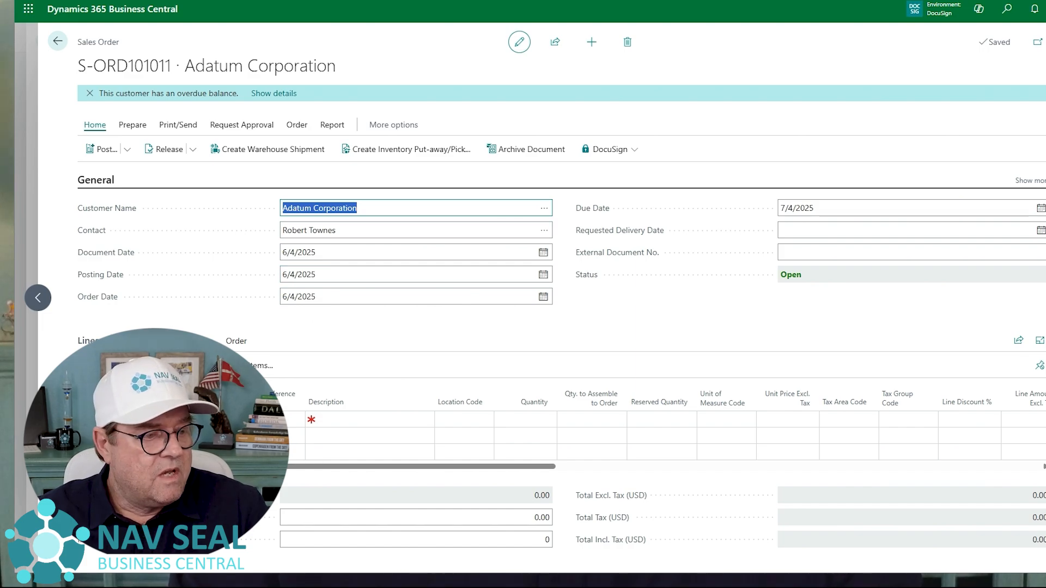
- Add an item line for 1996-S with location code YELLOW and quantity 10
left_click(224, 415)
type("199")
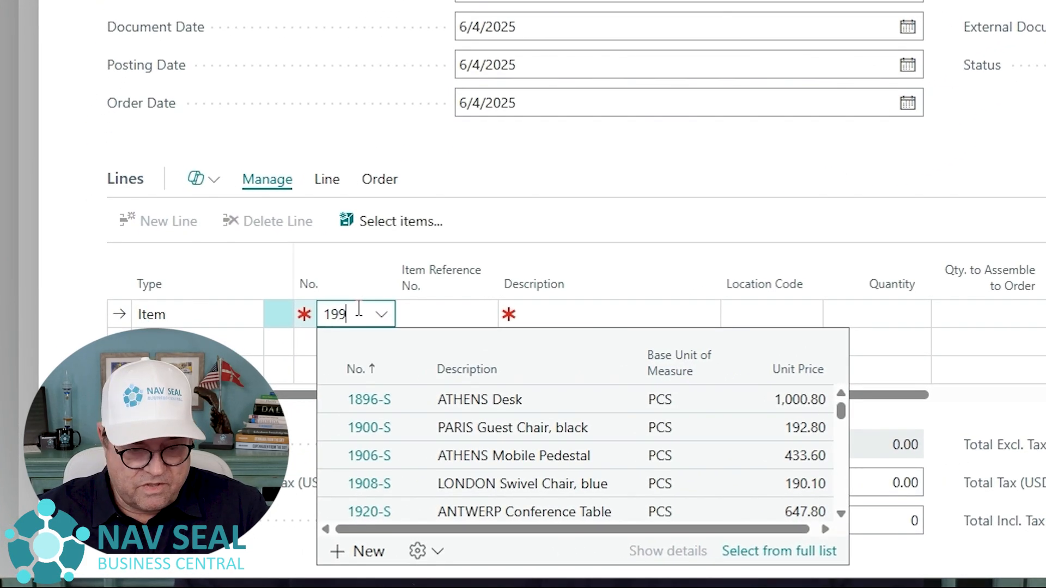
type("6-s")
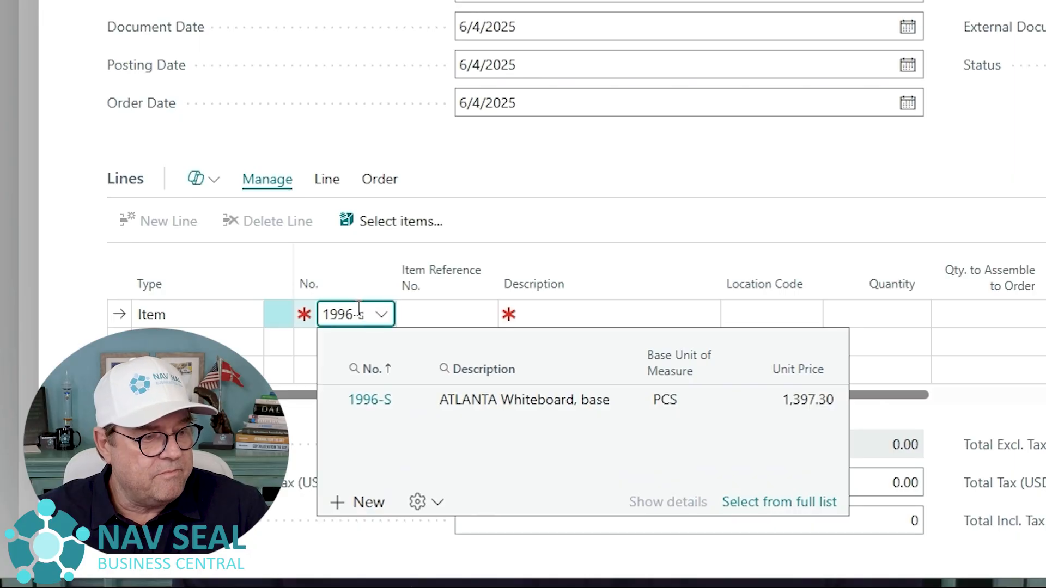
key("Tab")
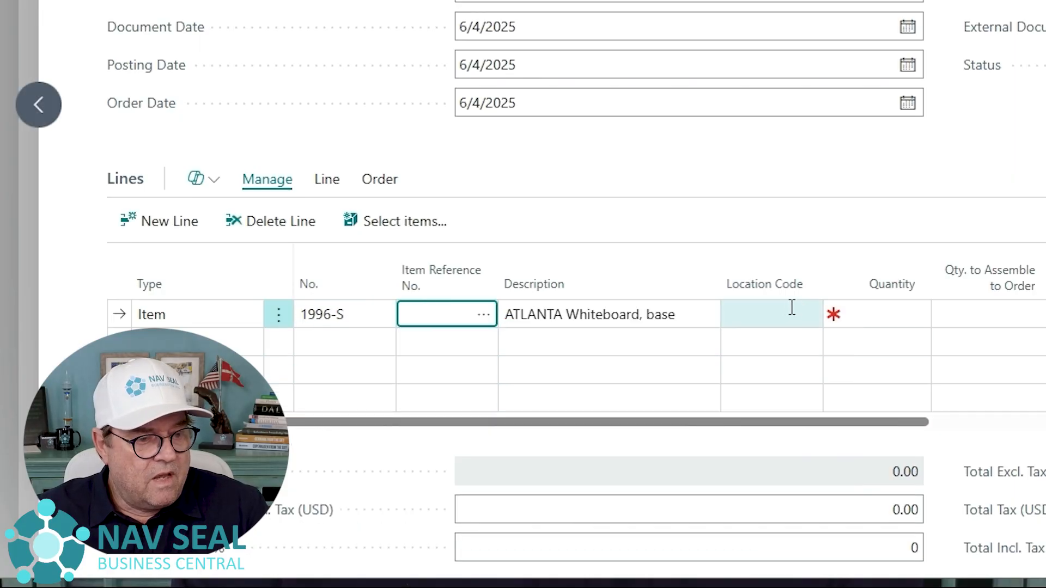
left_click(810, 321)
scroll(831, 501, "down", 1)
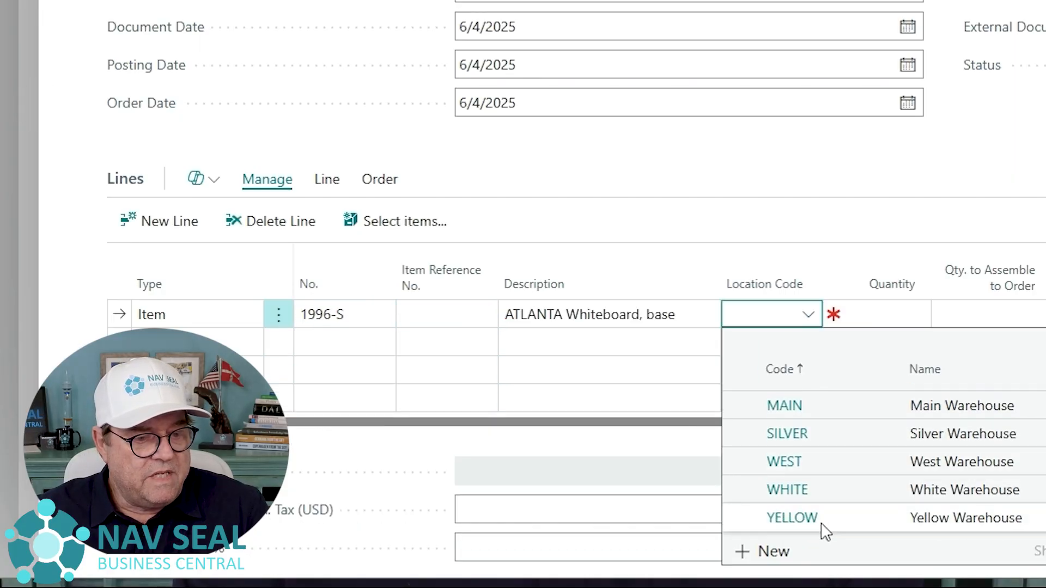
left_click(826, 529)
left_click(875, 310)
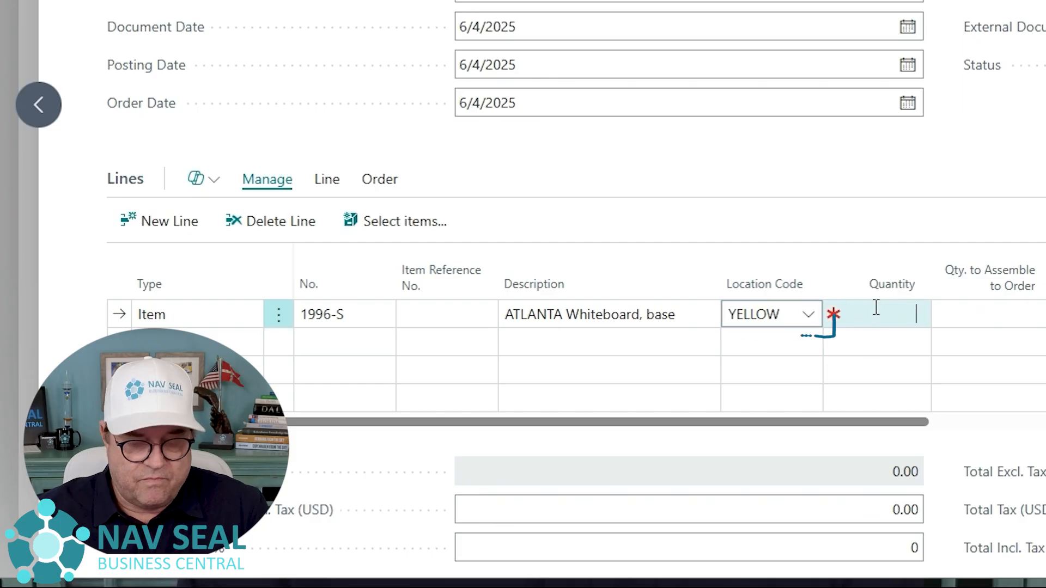
type("10")
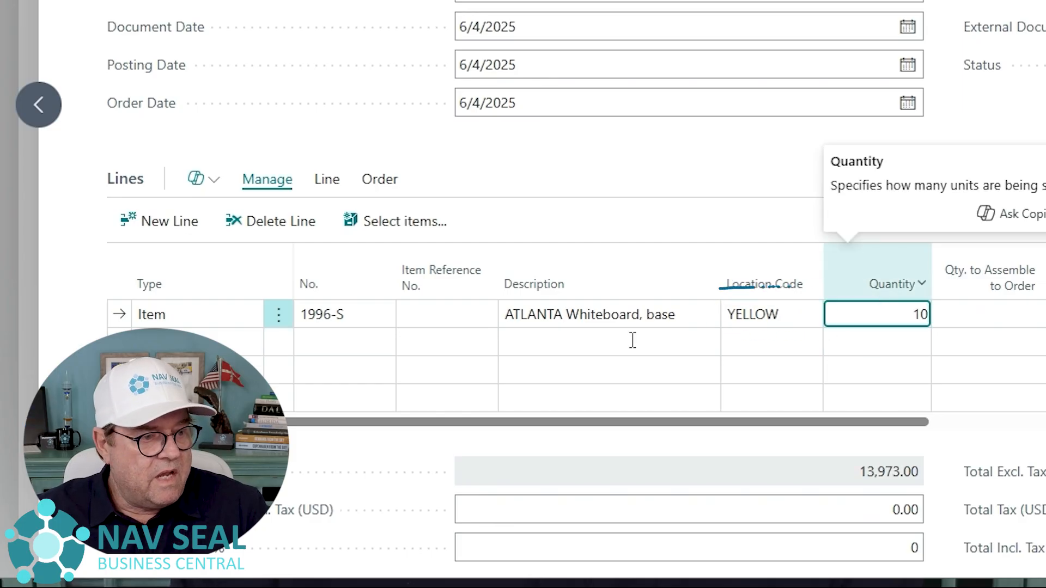
- Add a second item line for 1900-S with location code YELLOW and quantity 5
left_click(353, 348)
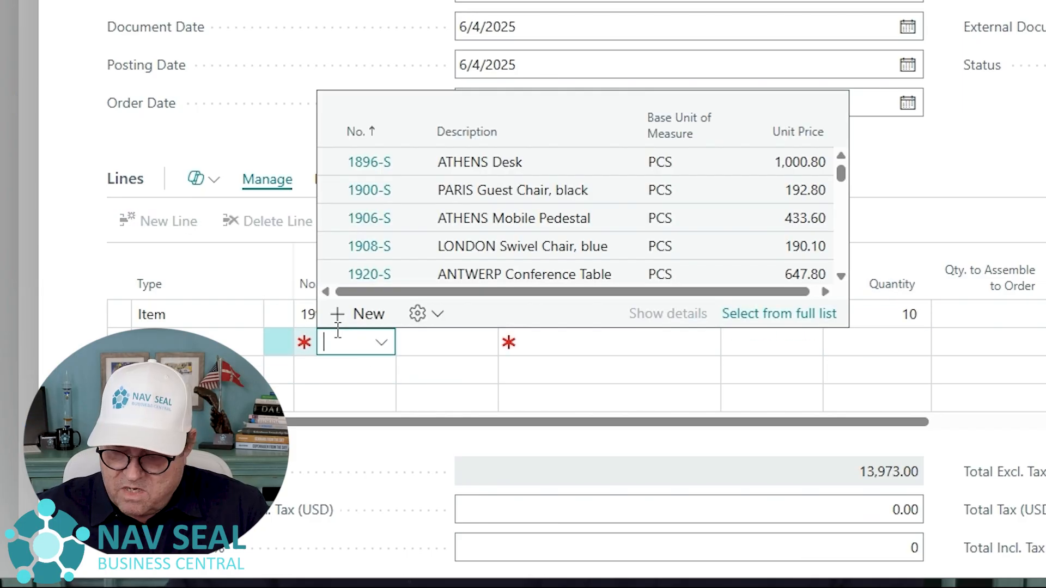
type("1900-s")
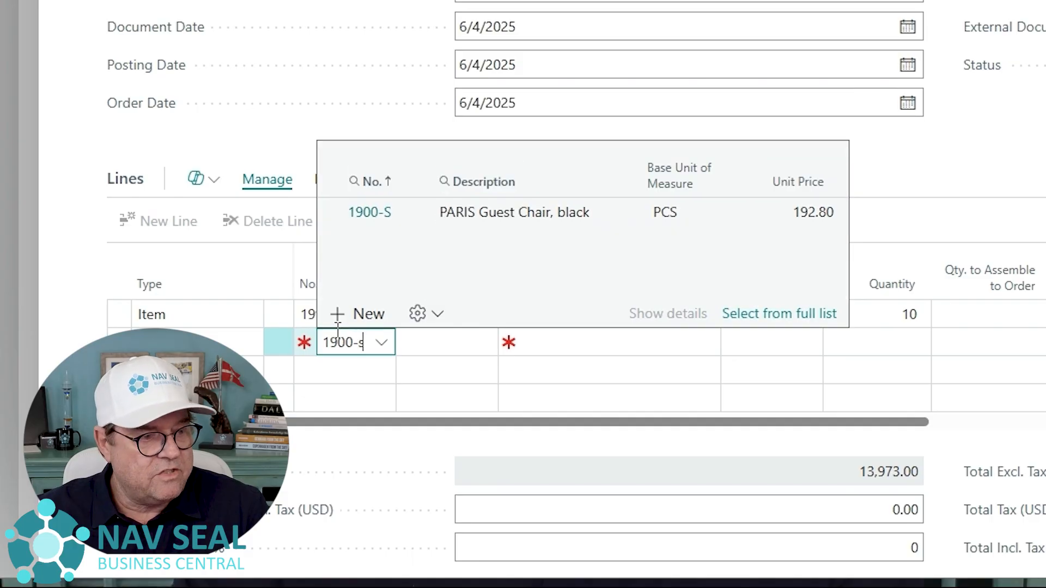
key("Return")
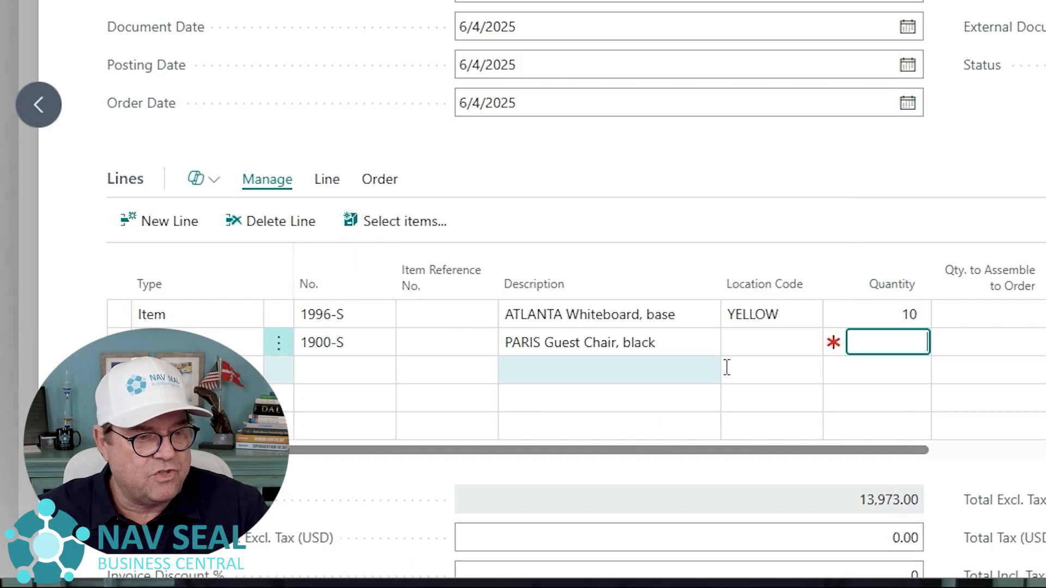
left_click(773, 344)
scroll(838, 291, "down", 1)
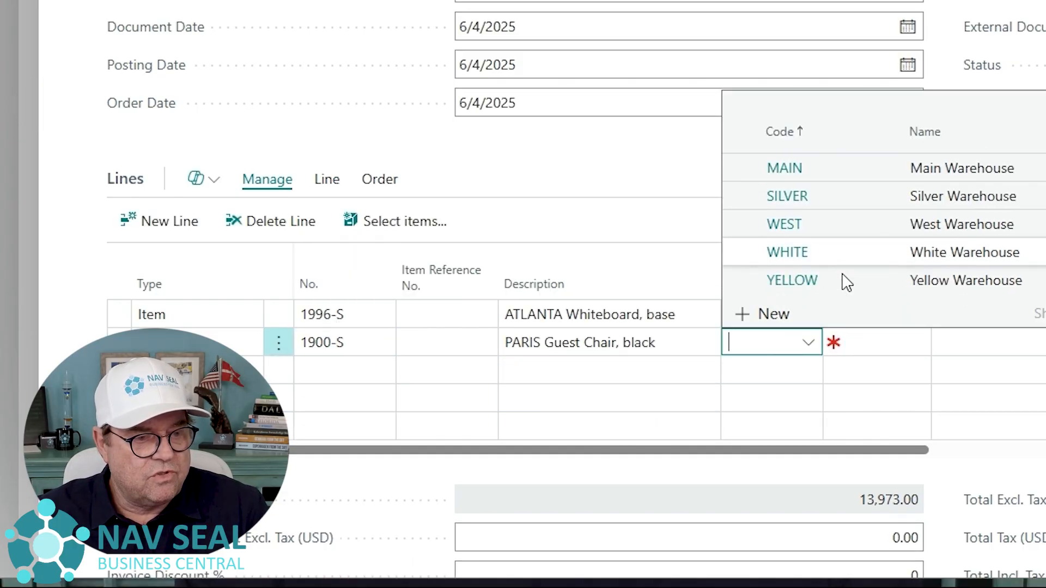
left_click(838, 292)
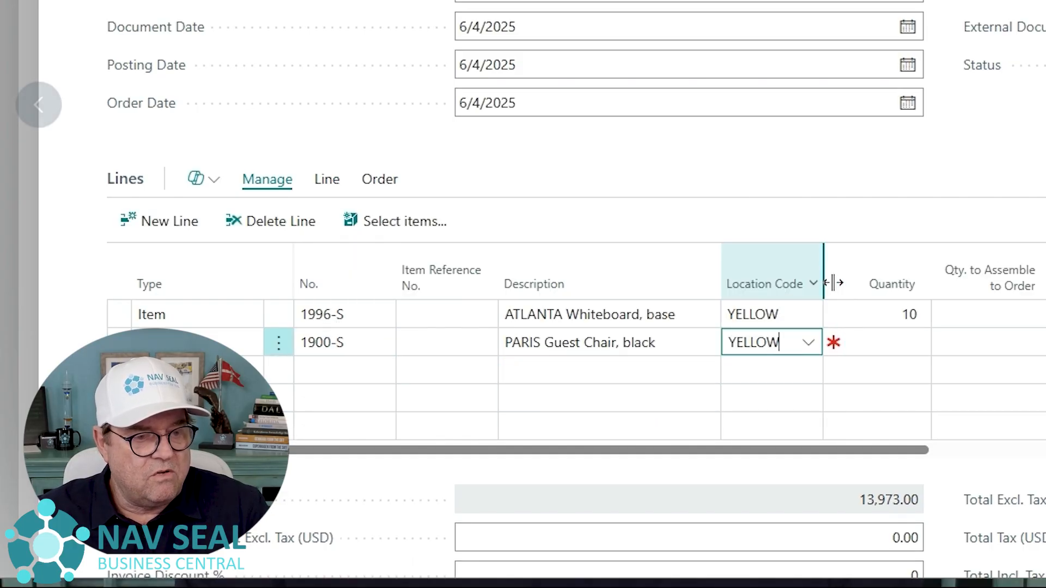
left_click(897, 342)
key("Tab")
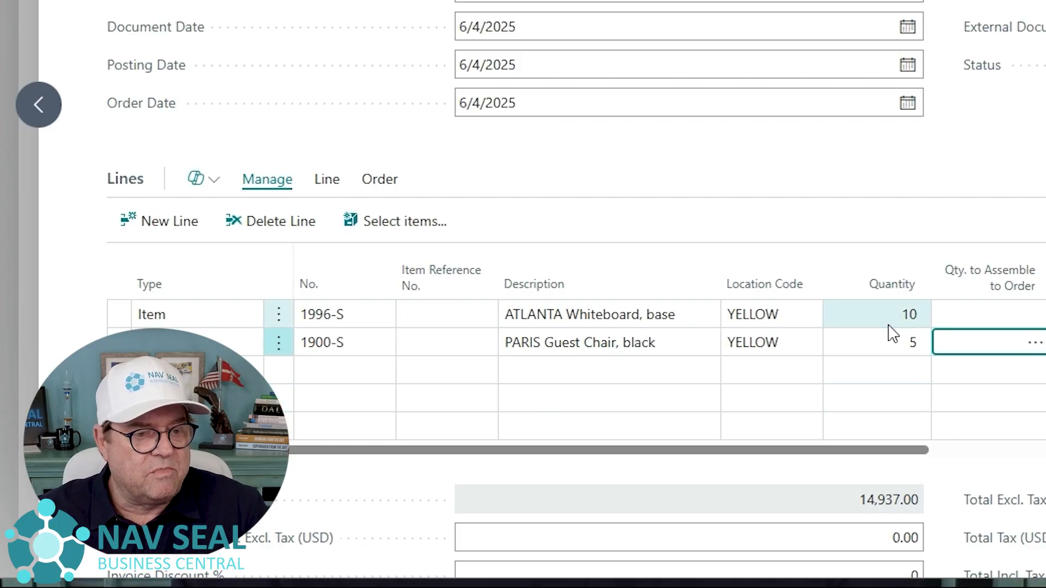
- Try to set Qty. to Ship to 1 on the 1996-S sales line, and reset it to 0
left_click_drag(860, 451, 1045, 451)
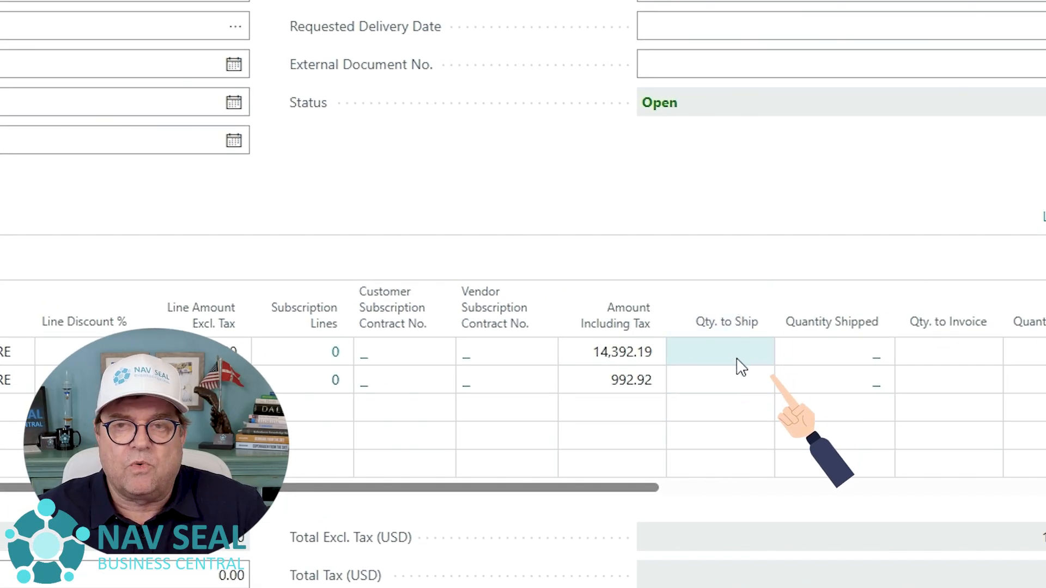
left_click(738, 352)
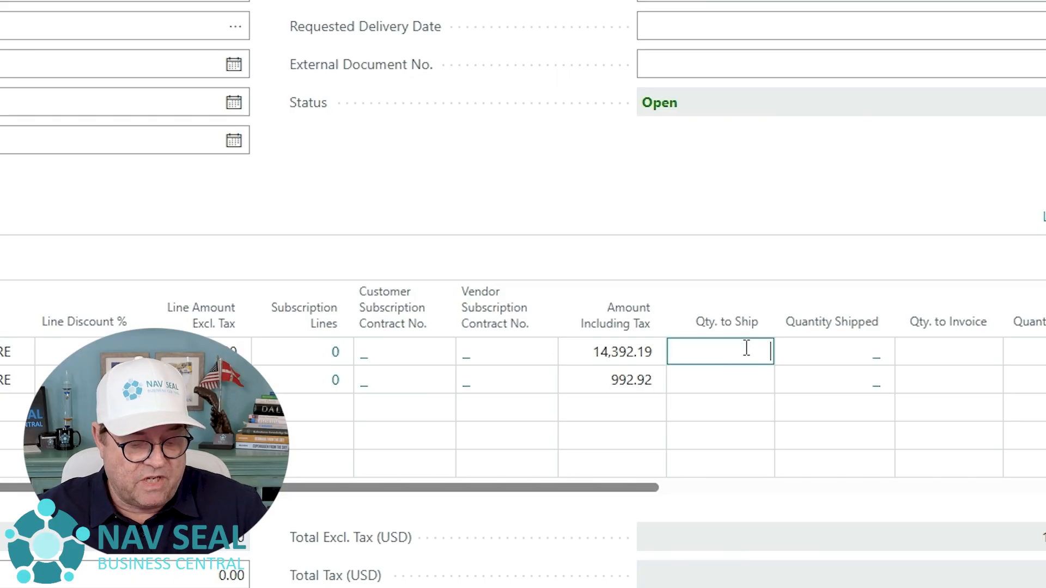
type("1")
key("Tab")
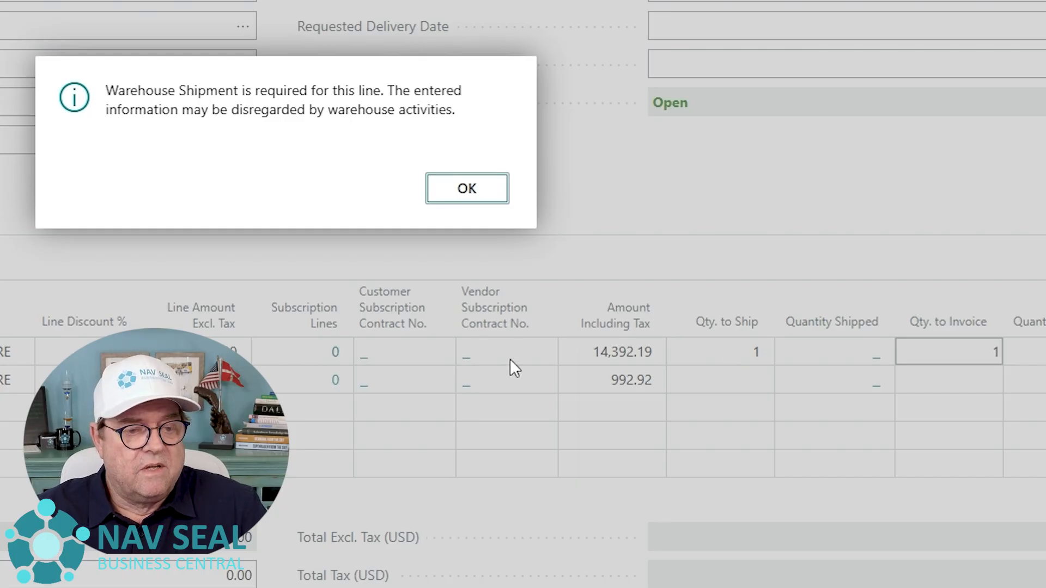
left_click(456, 197)
left_click(742, 346)
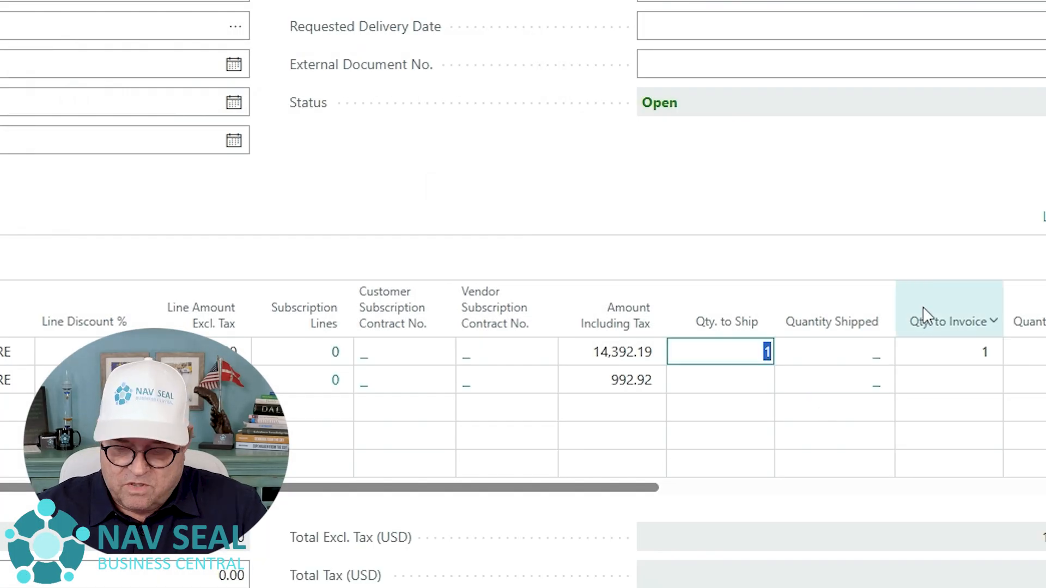
type("0")
key("Tab")
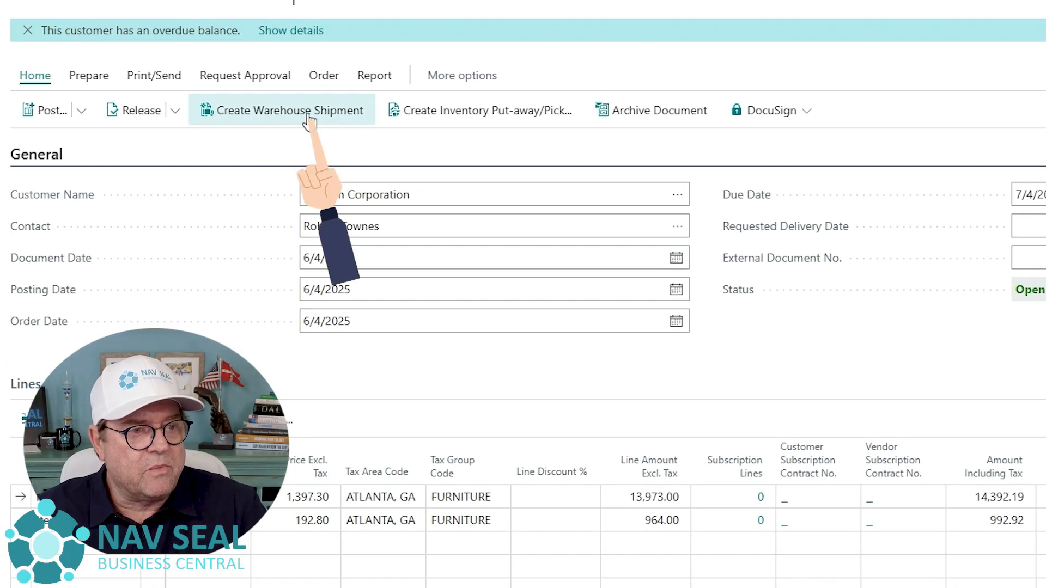
- Create a warehouse shipment from the sales order
left_click(310, 116)
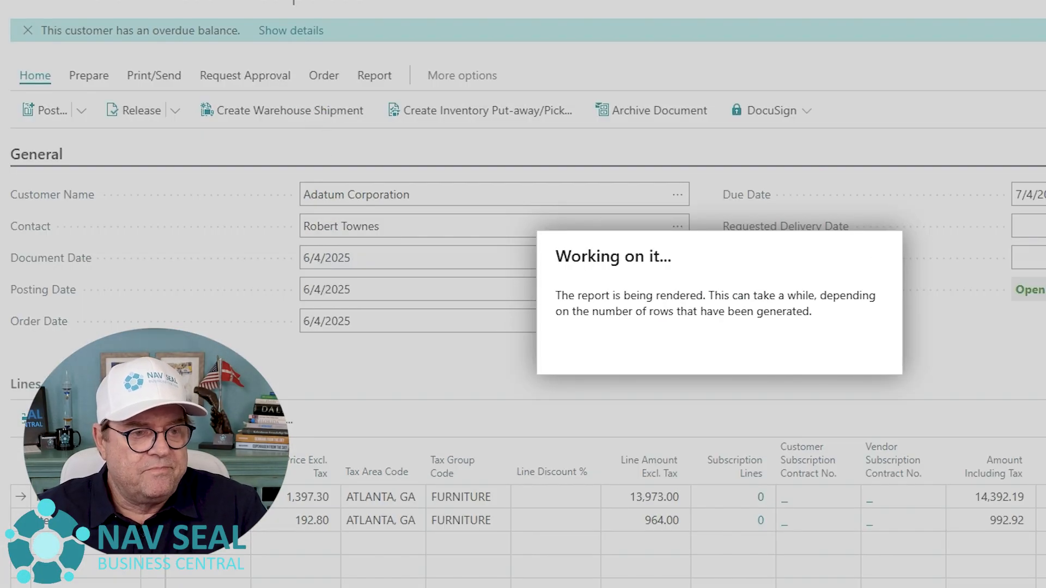
left_click(874, 363)
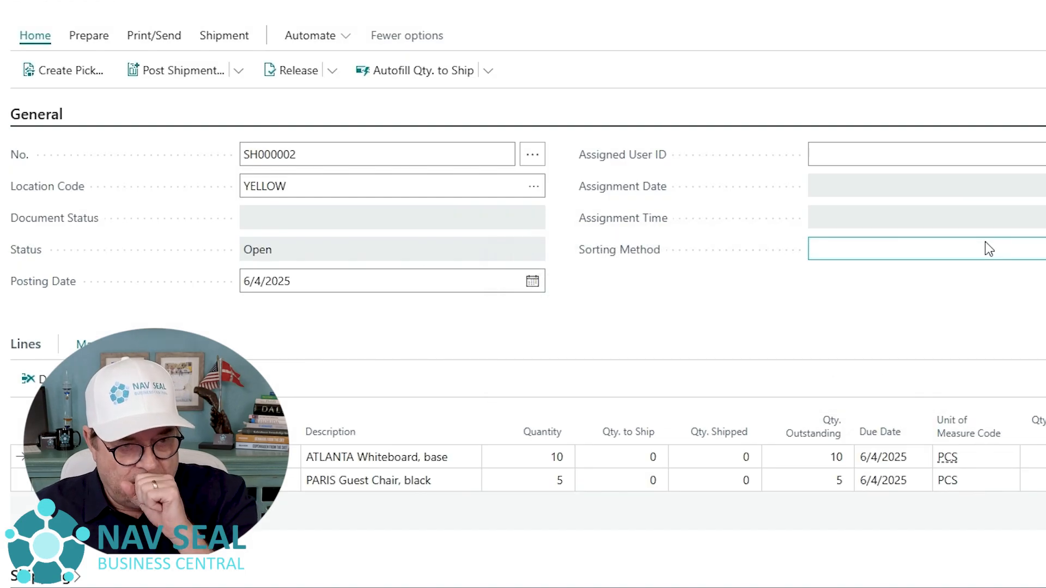
- Try to set Qty. to Ship to 1 on the ATLANTA Whiteboard line of the warehouse shipment, and reset it to 0
left_click(634, 462)
type("1")
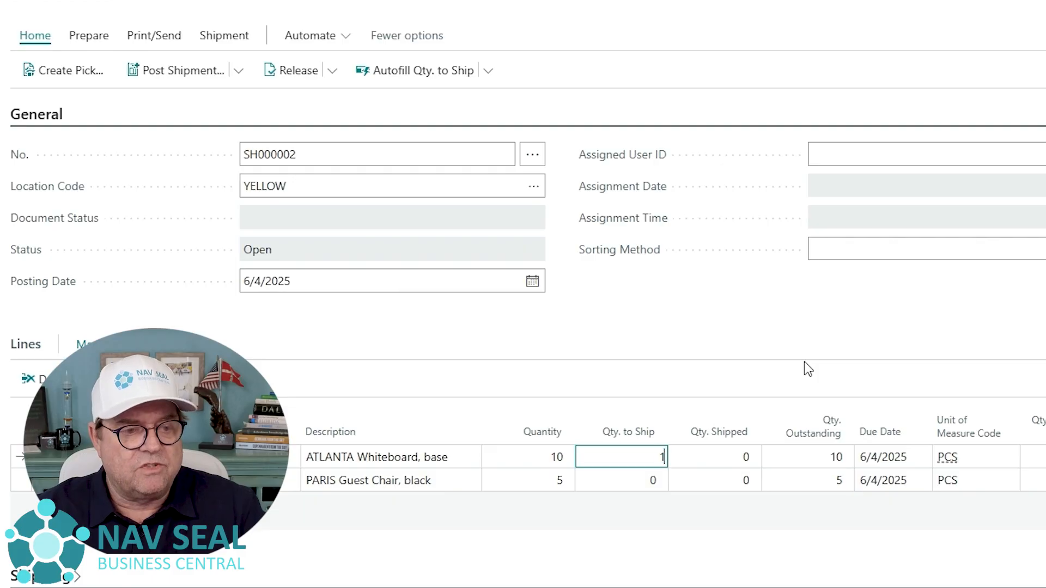
key("Tab")
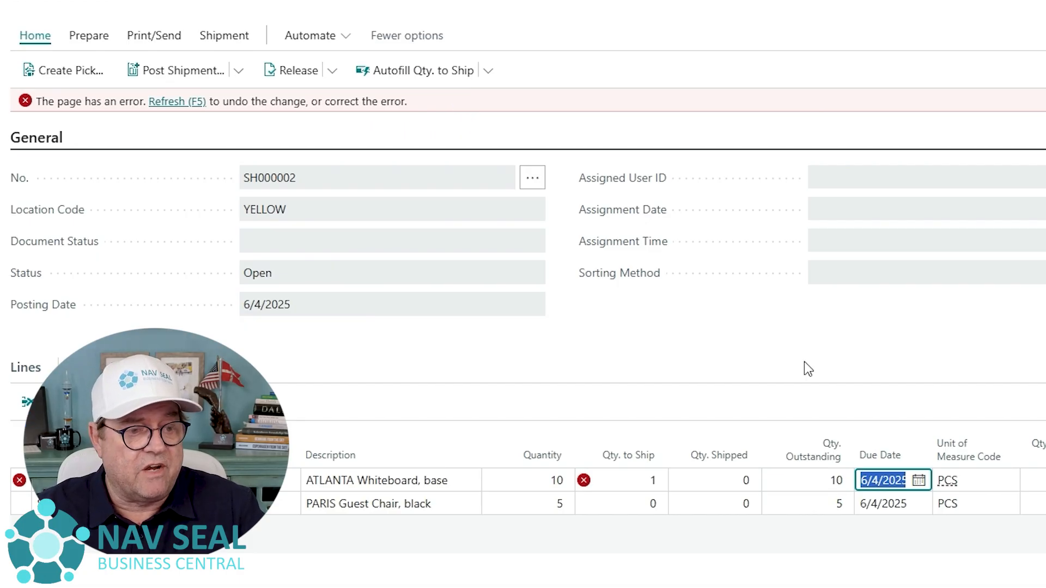
mouse_move(597, 474)
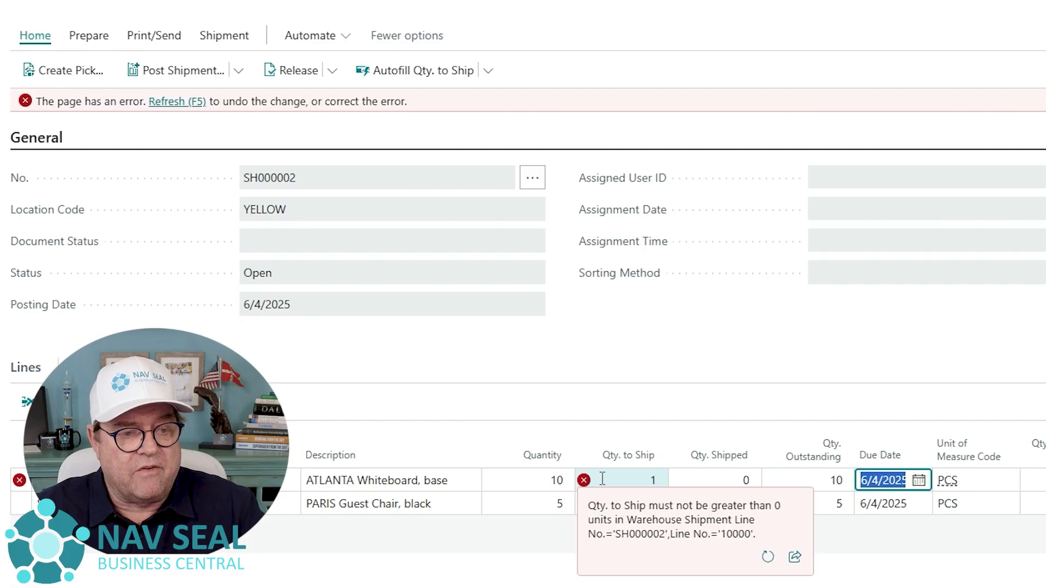
key("shift+Tab")
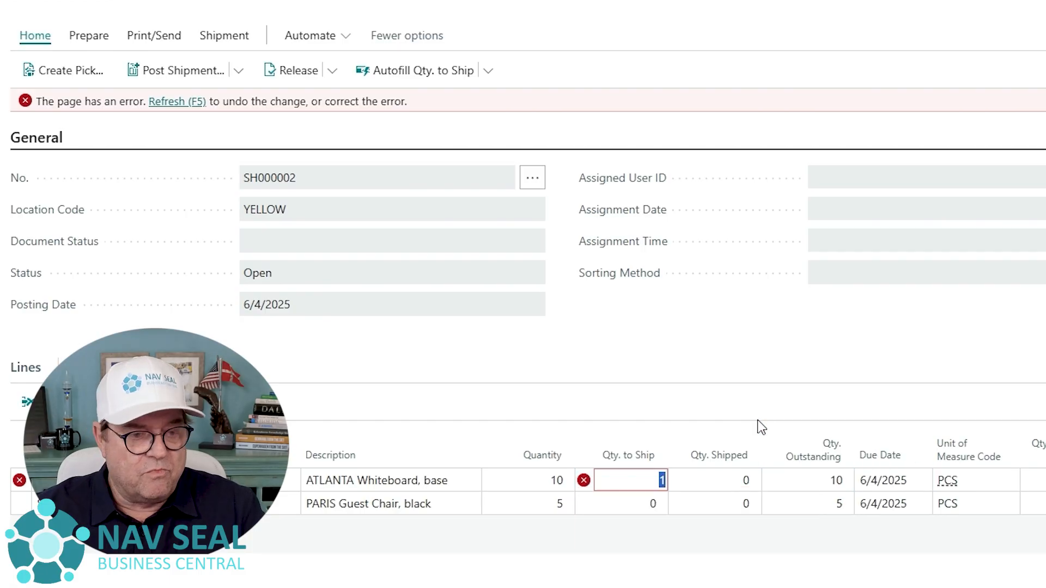
type("0")
key("Tab")
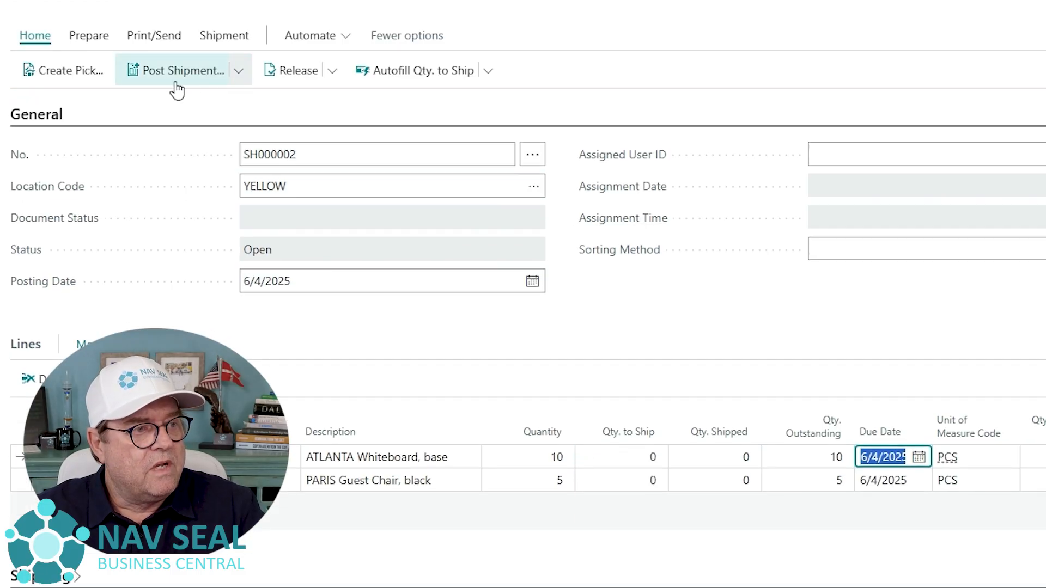
- Create a warehouse pick from the warehouse shipment with the default options
left_click(90, 75)
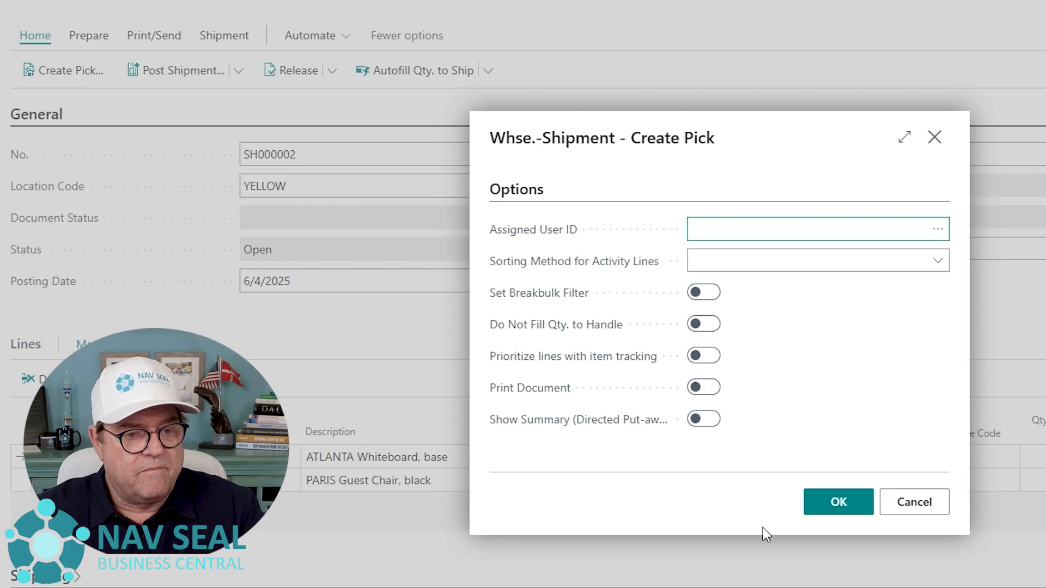
left_click(832, 507)
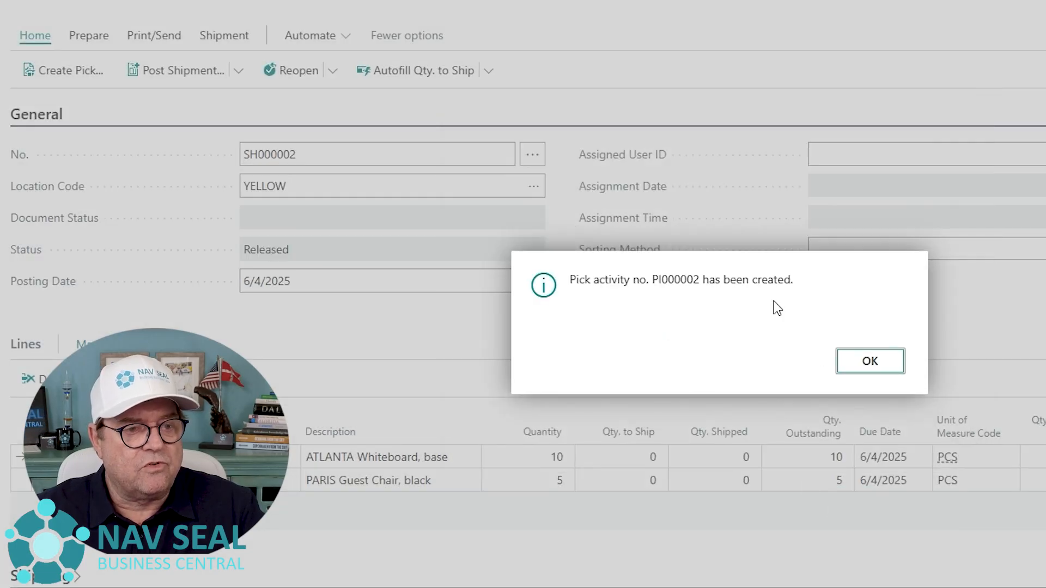
left_click(855, 362)
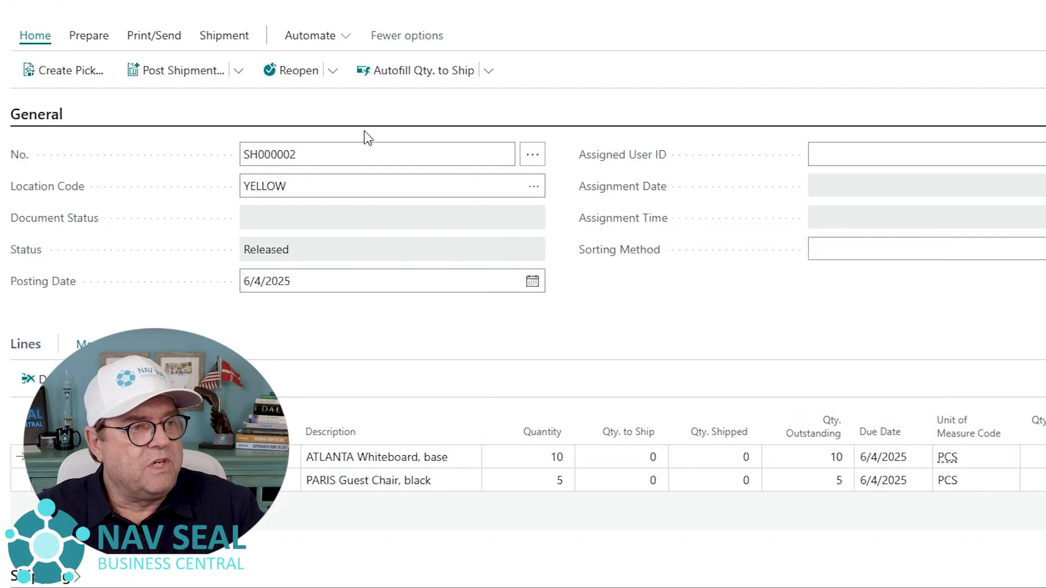
- Open the warehouse pick document from the shipment's pick lines and enlarge it
left_click(221, 37)
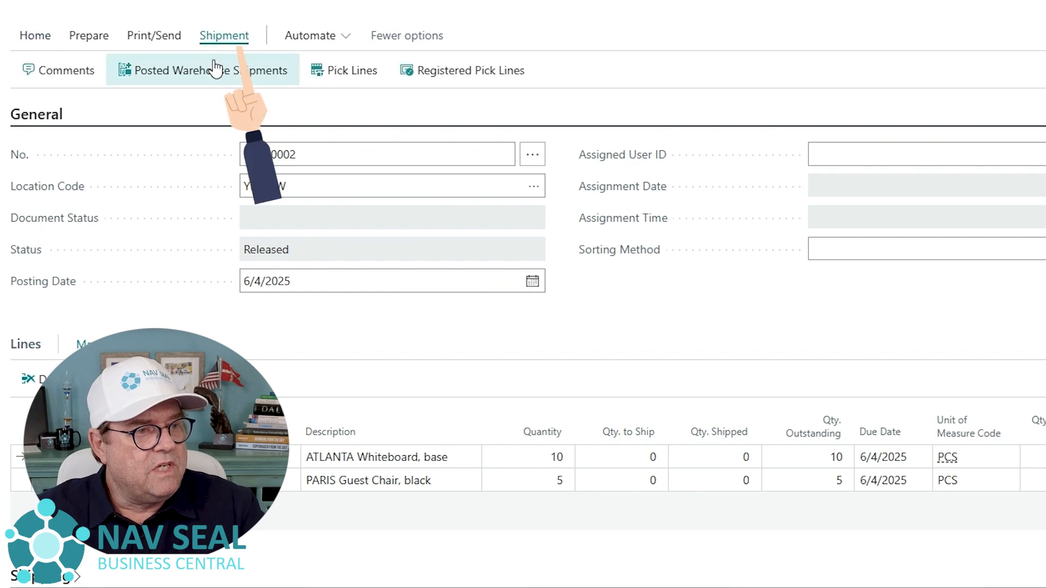
left_click(346, 74)
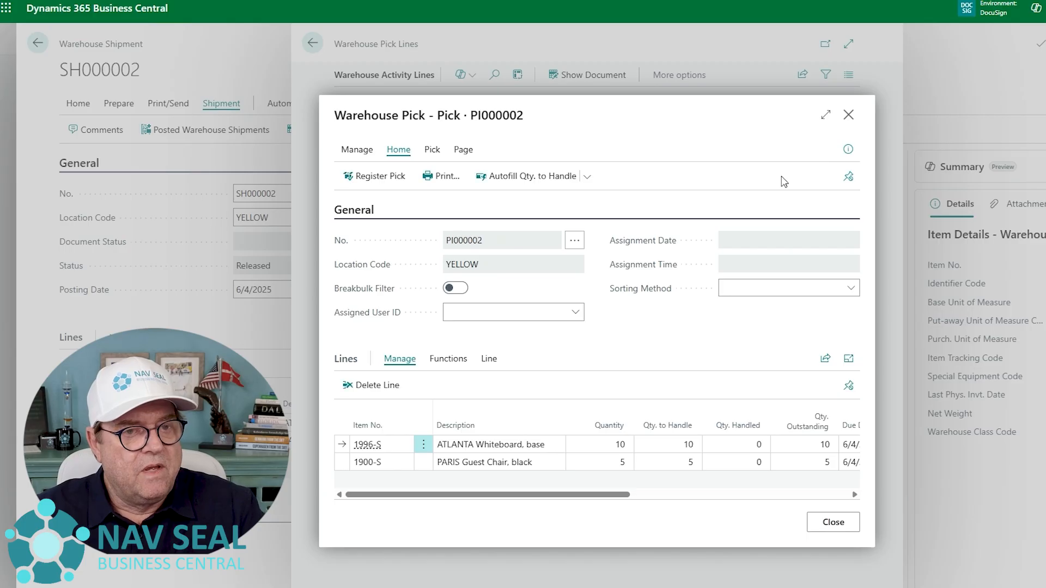
left_click(827, 116)
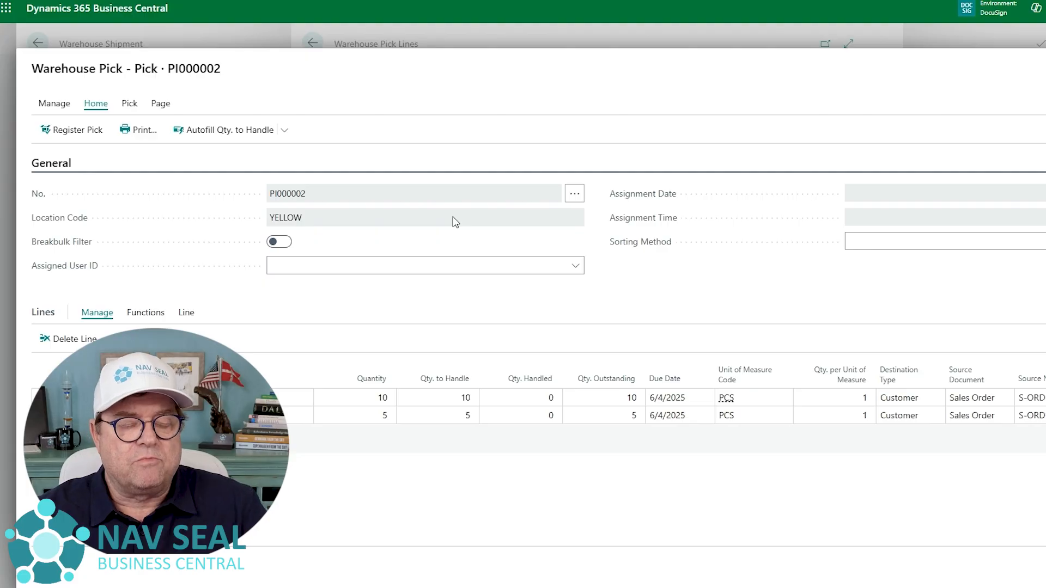
- Set Qty. to Handle to 2 on the first pick line and 1 on the second, and register the pick
left_click(455, 402)
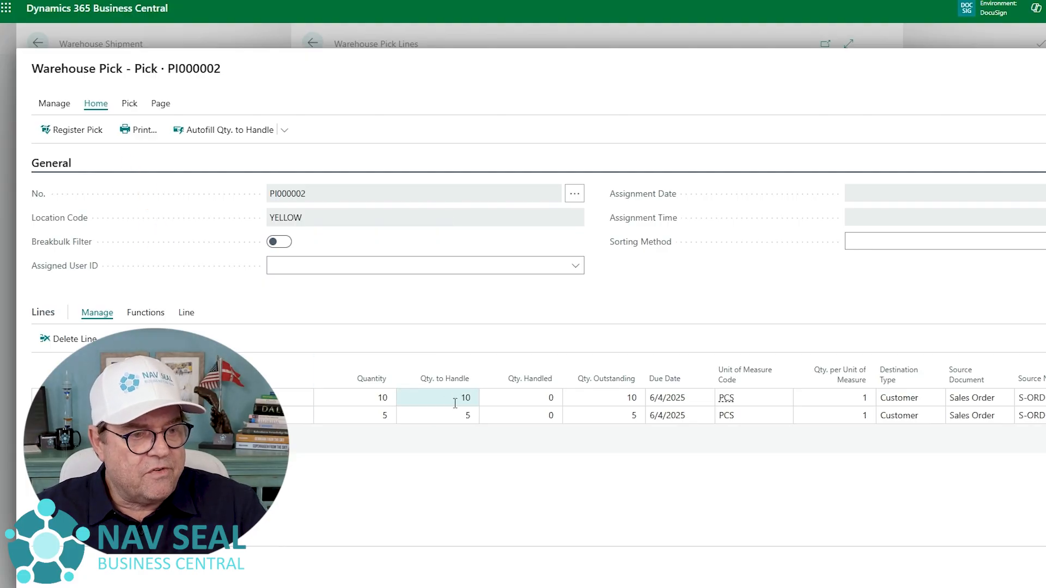
left_click(453, 400)
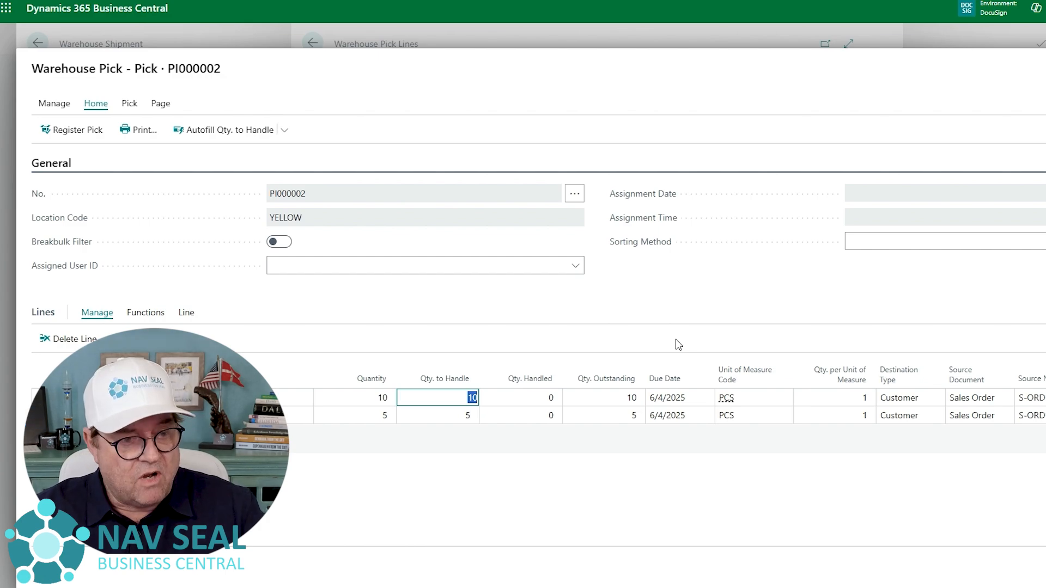
type("2")
key("Down")
type("1")
key("Up")
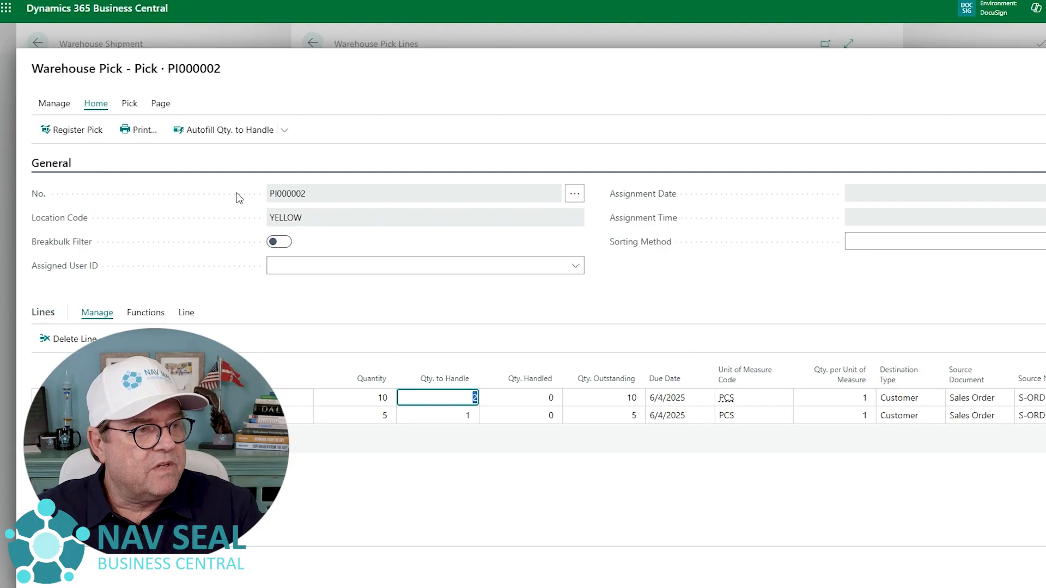
left_click(87, 132)
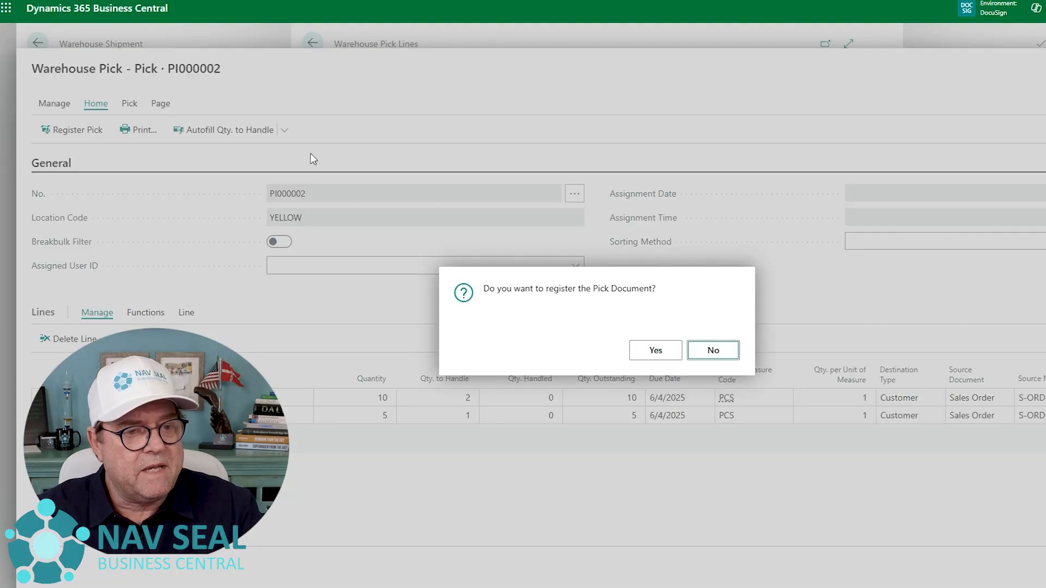
left_click(656, 351)
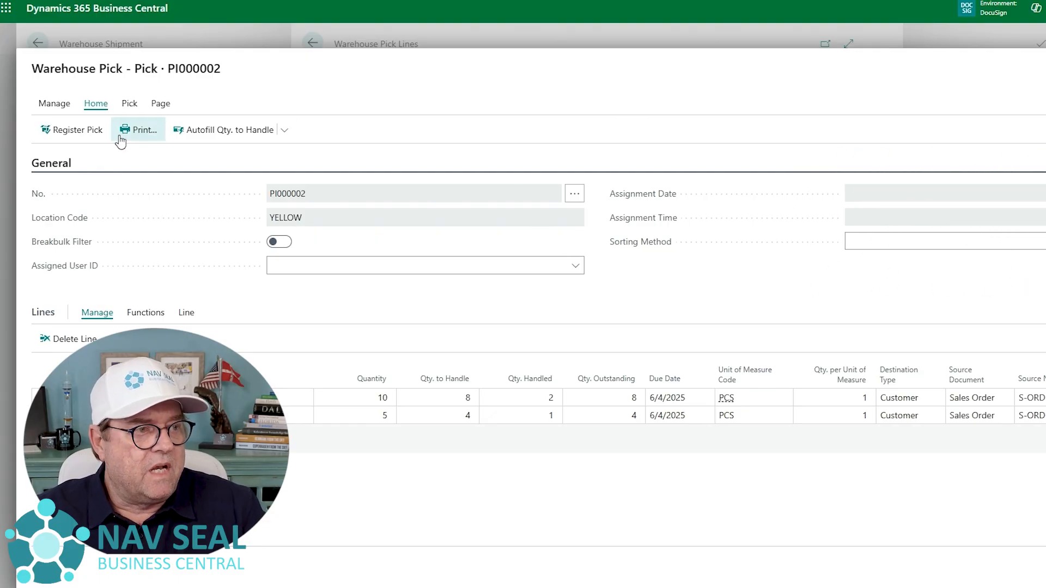
- Delete the remainder of the warehouse pick document and return to the warehouse shipment
left_click(55, 106)
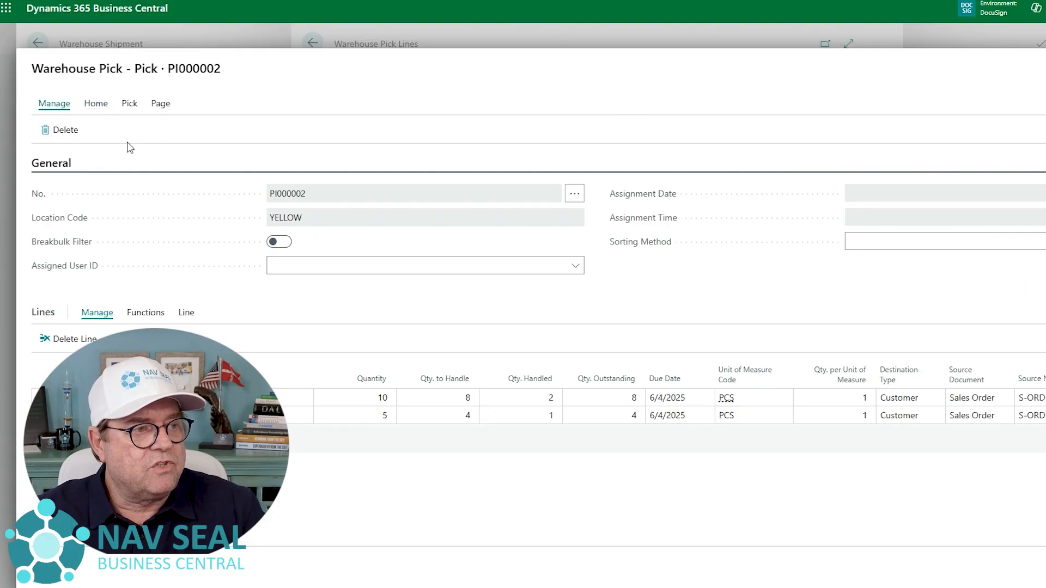
left_click(62, 132)
left_click(668, 355)
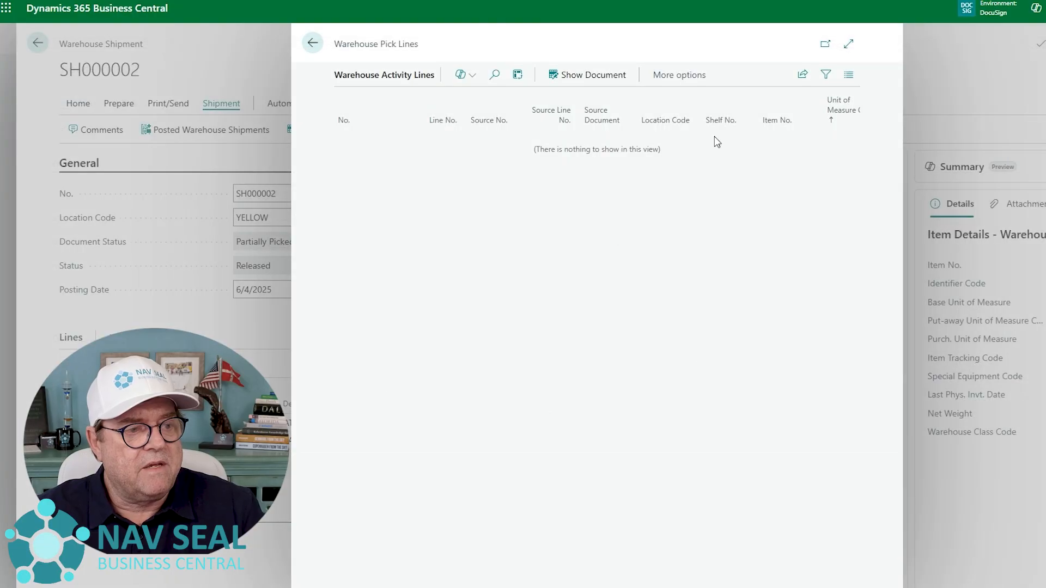
key("Escape")
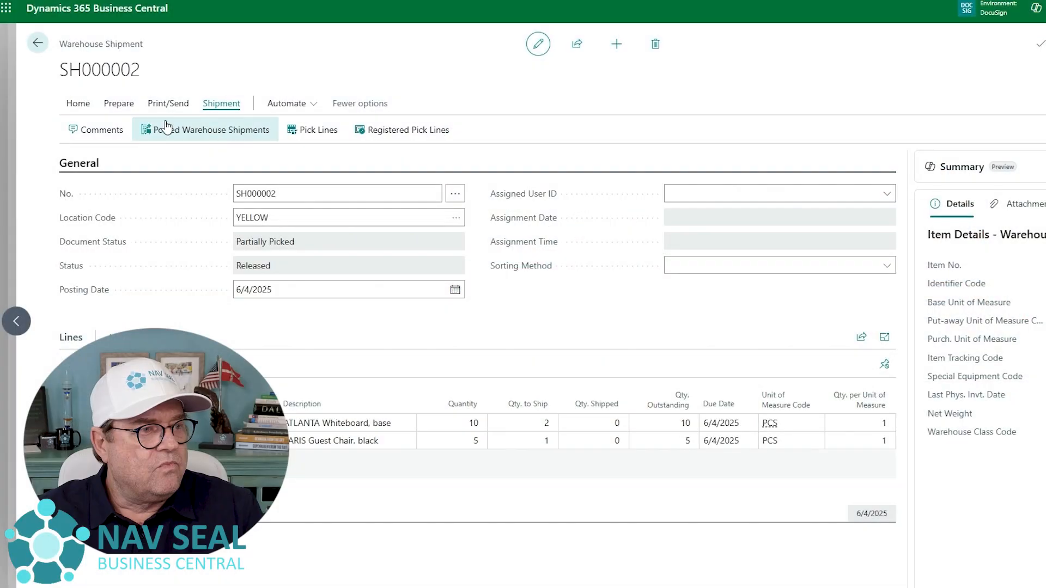
- Post the warehouse shipment with the Ship option
left_click(79, 106)
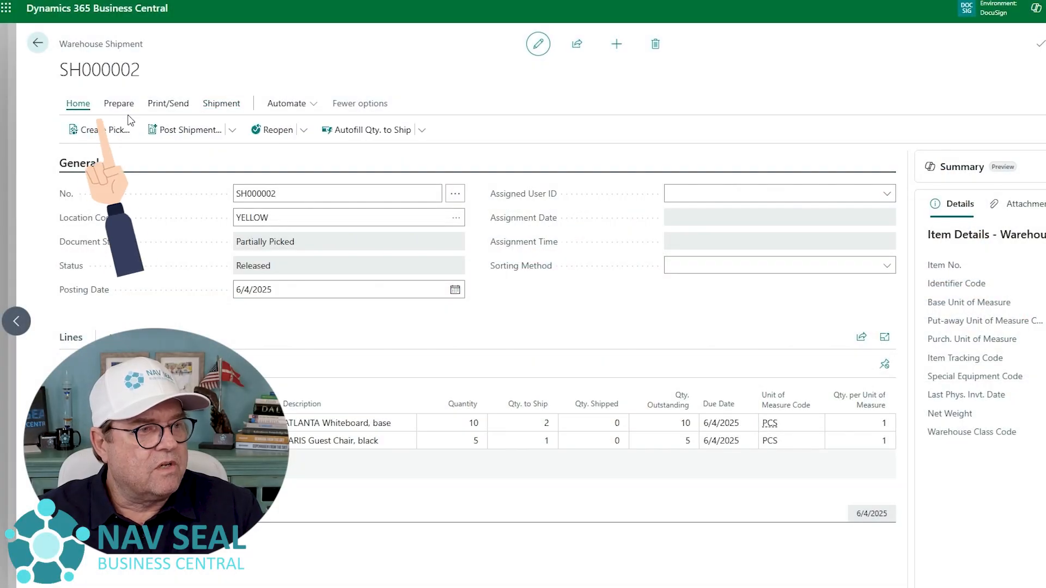
left_click(232, 131)
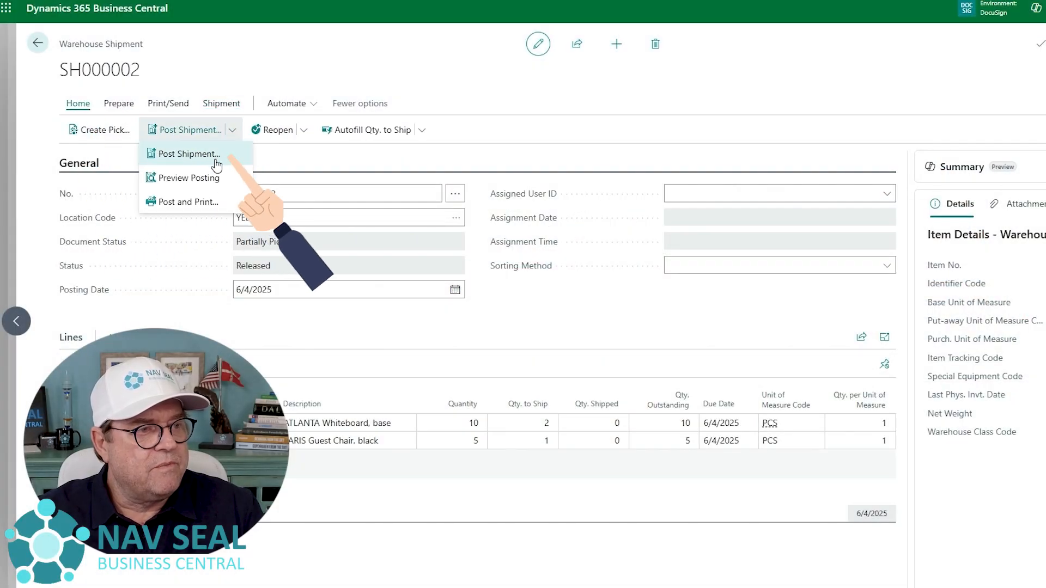
left_click(212, 158)
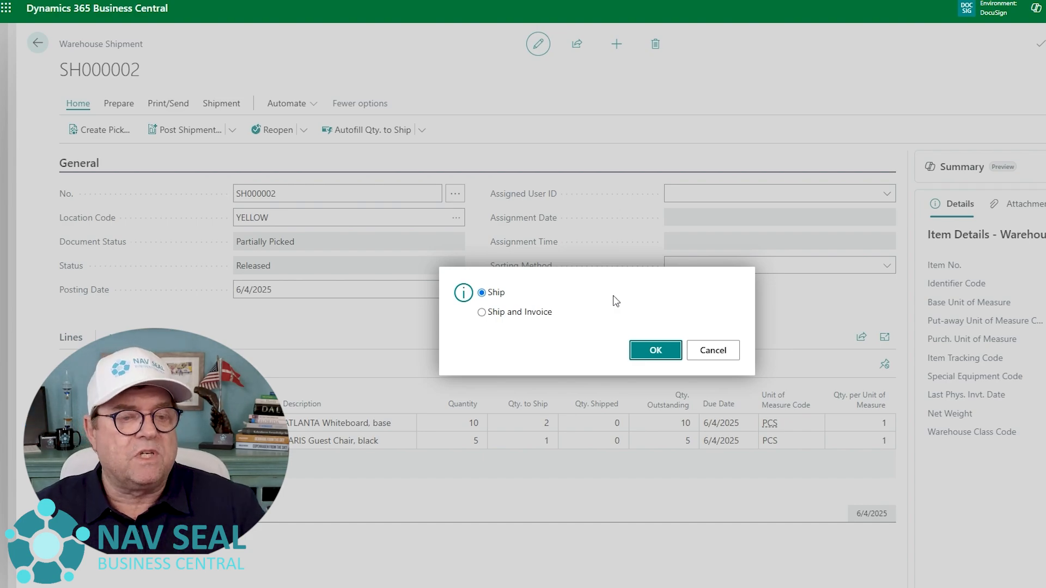
left_click(658, 351)
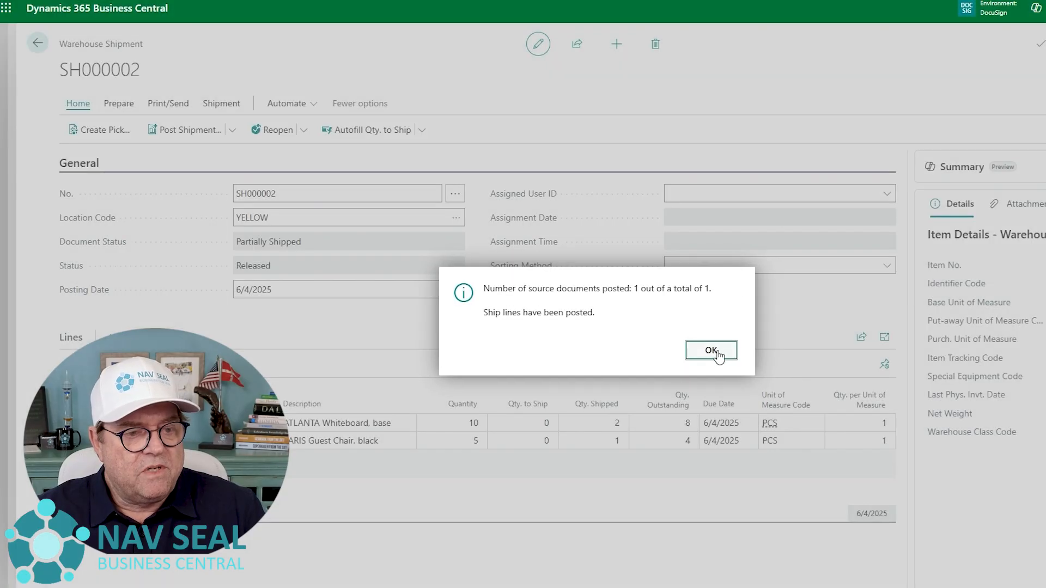
left_click(716, 353)
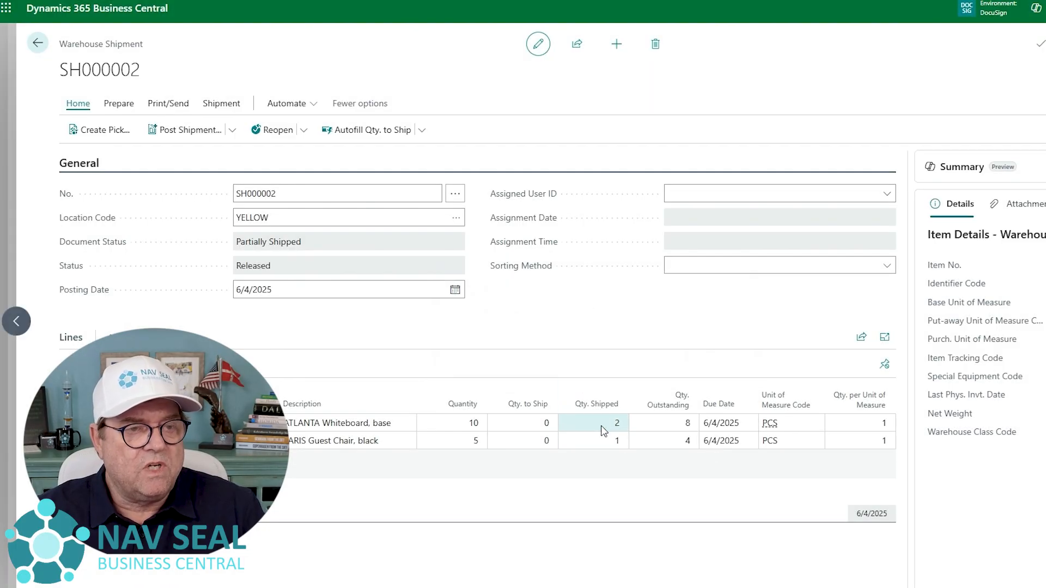
- Try to delete the warehouse shipment while its status is Released
left_click(655, 43)
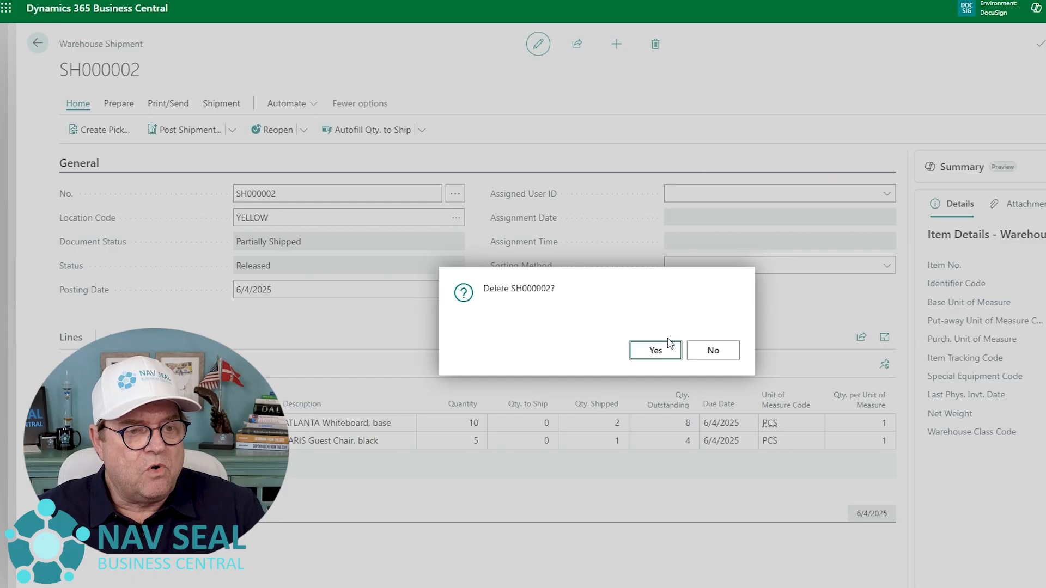
left_click(655, 352)
key("Return")
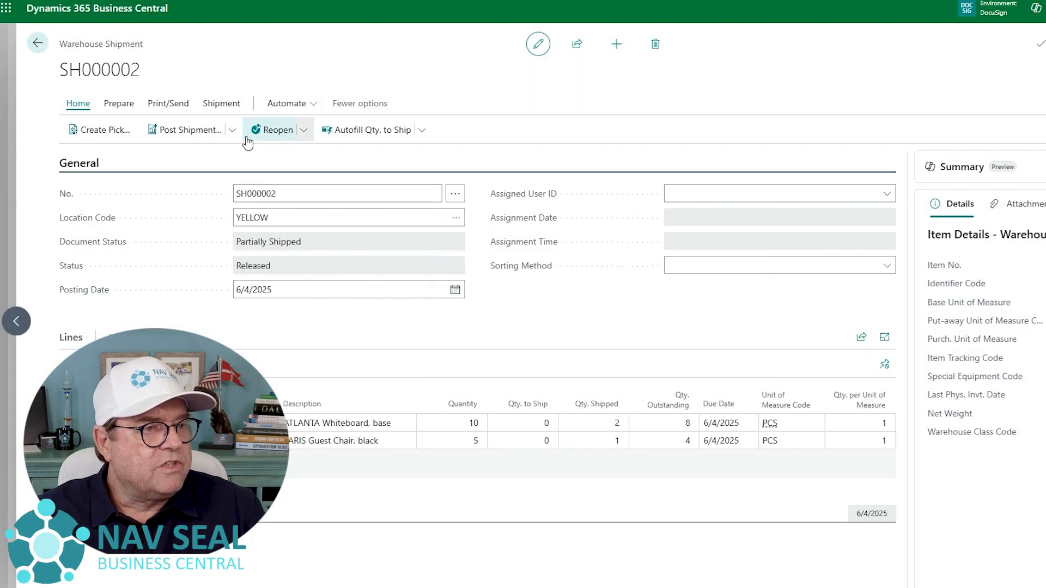
- Reopen the warehouse shipment and delete it
left_click(273, 130)
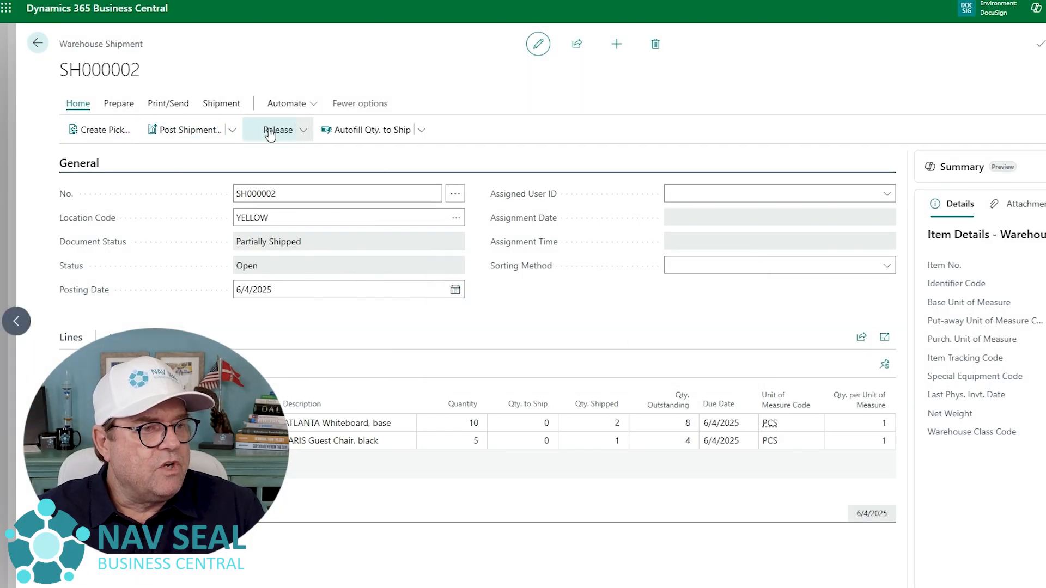
left_click(659, 50)
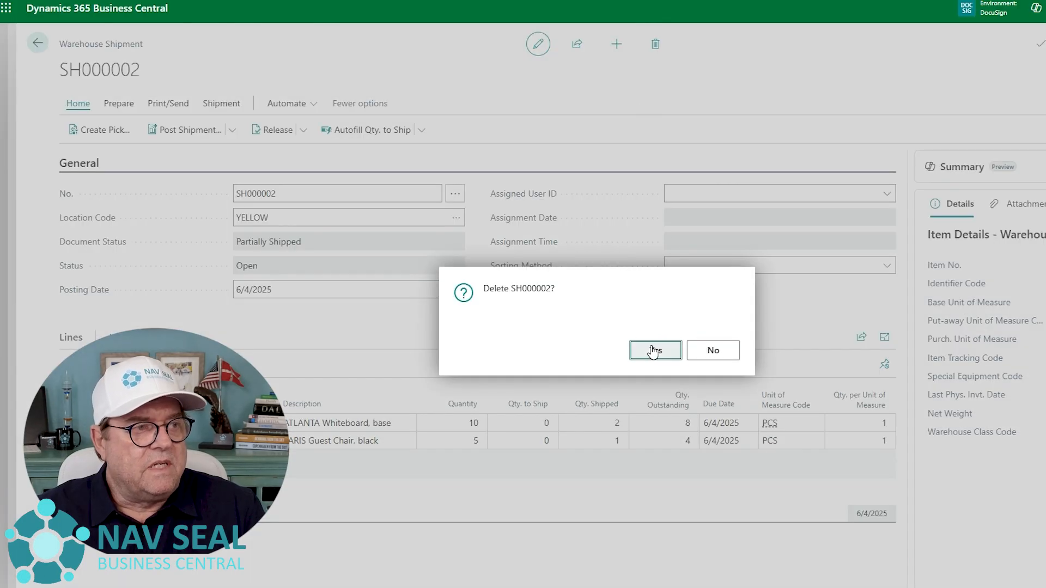
key("Return")
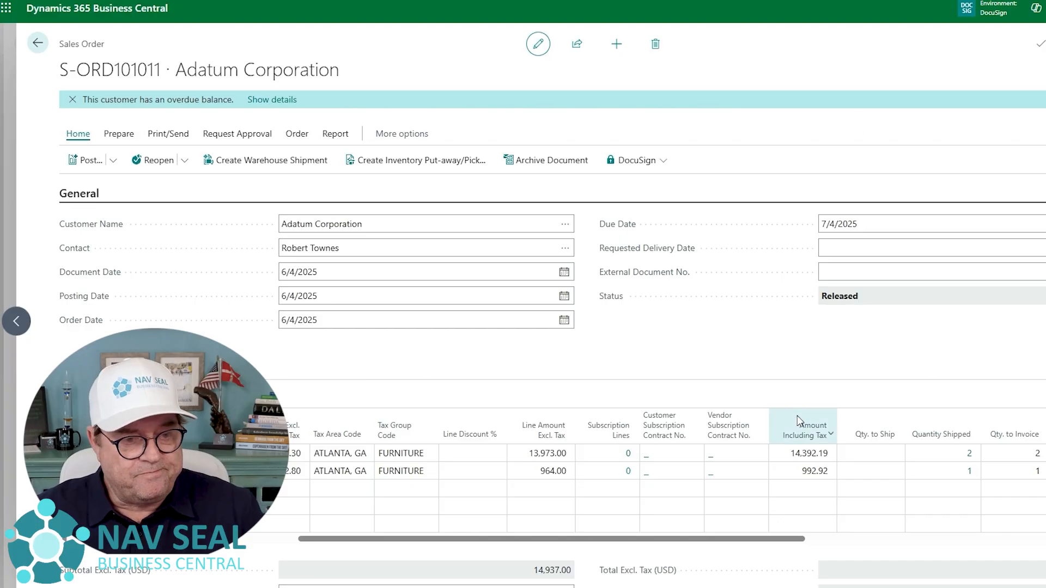
- Check the shipped quantities on the sales order lines and open the order's posted sales shipment
left_click_drag(768, 543, 933, 542)
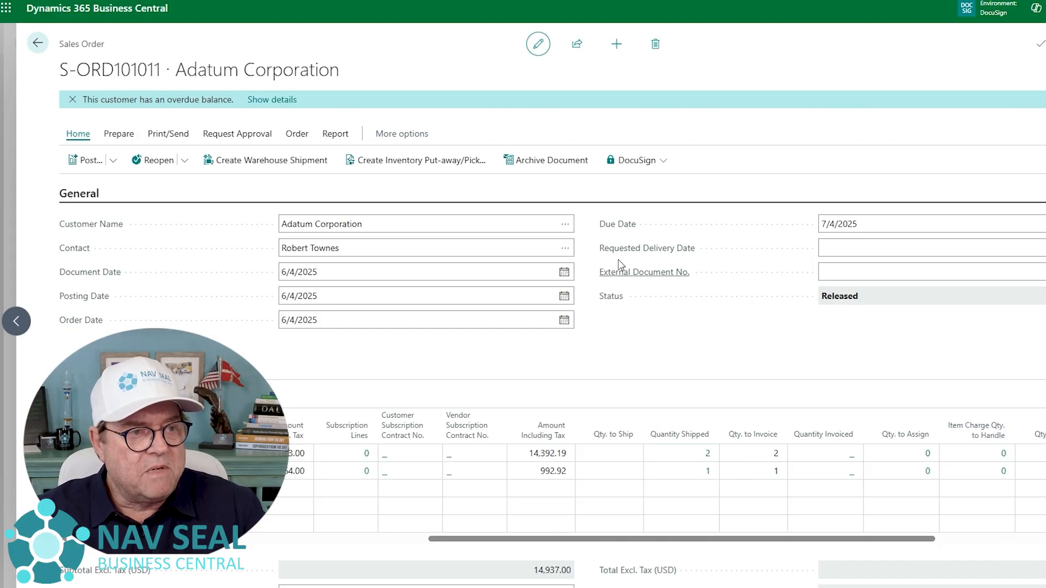
left_click(298, 136)
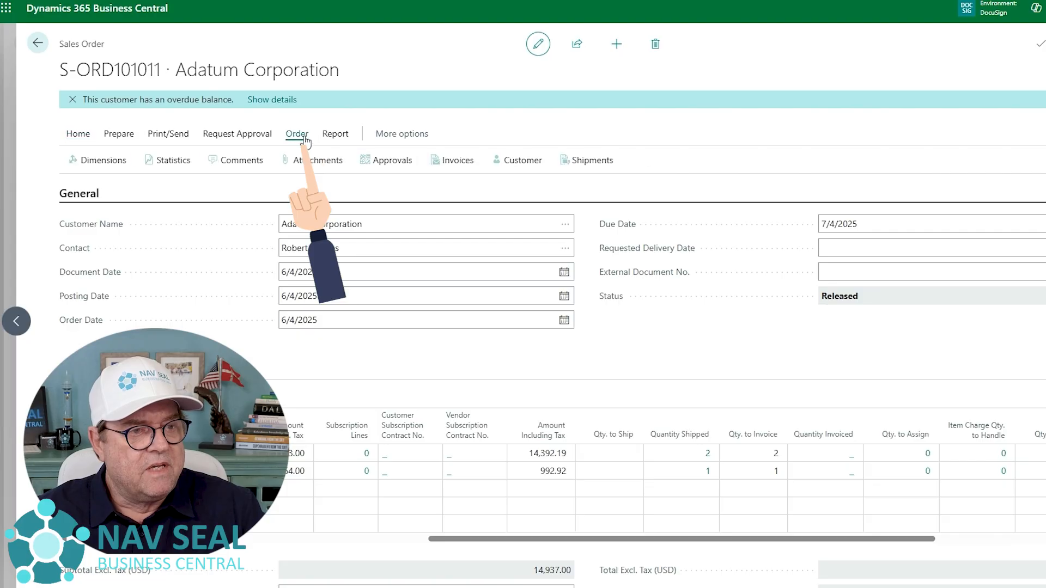
left_click(607, 164)
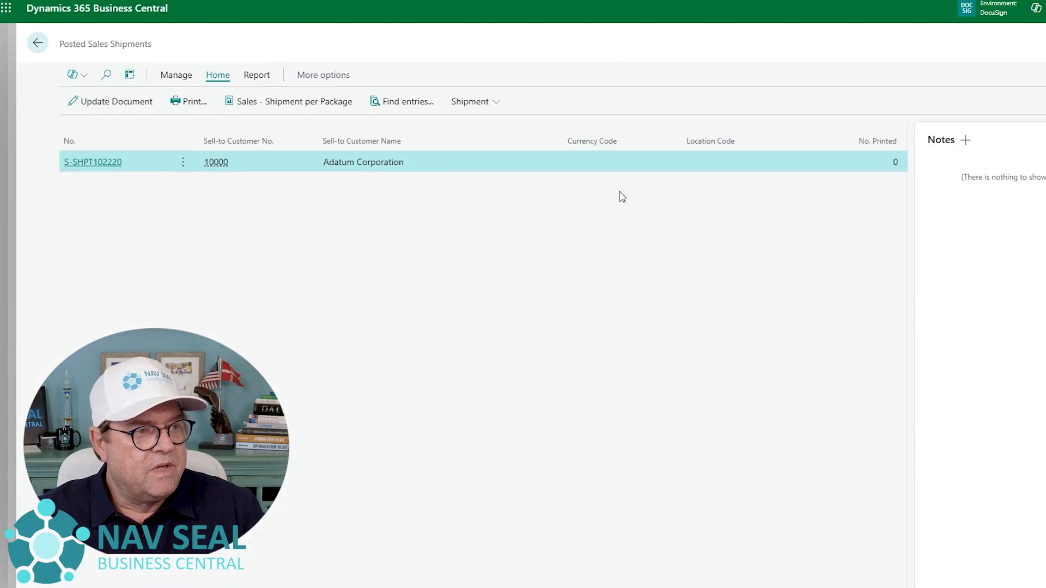
left_click(92, 162)
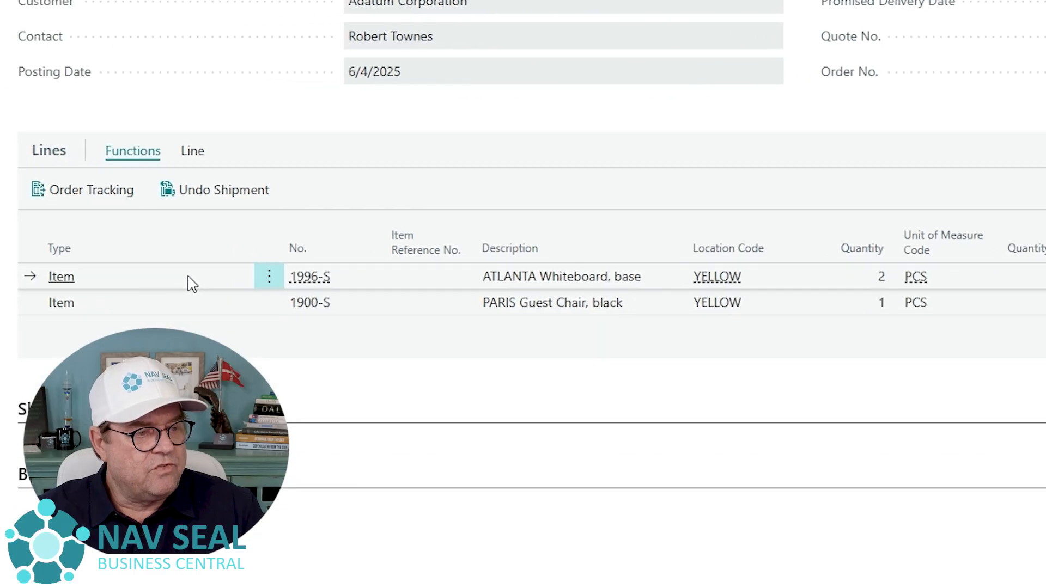
- Run Undo Shipment on both posted shipment lines, ATLANTA Whiteboard and PARIS Guest Chair, accepting that the picked items stay in the shipping area
key("ctrl+a")
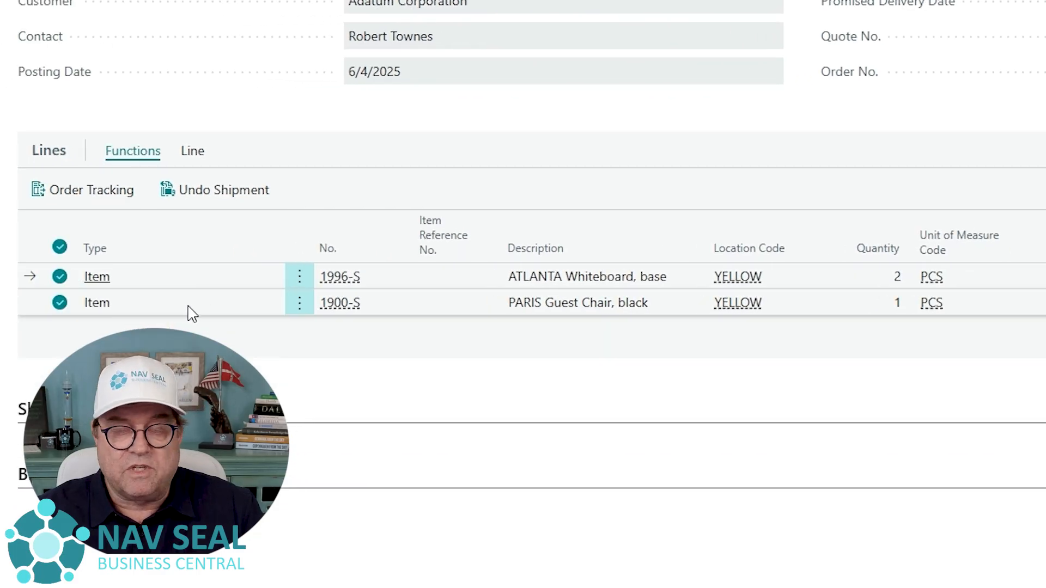
key("Down")
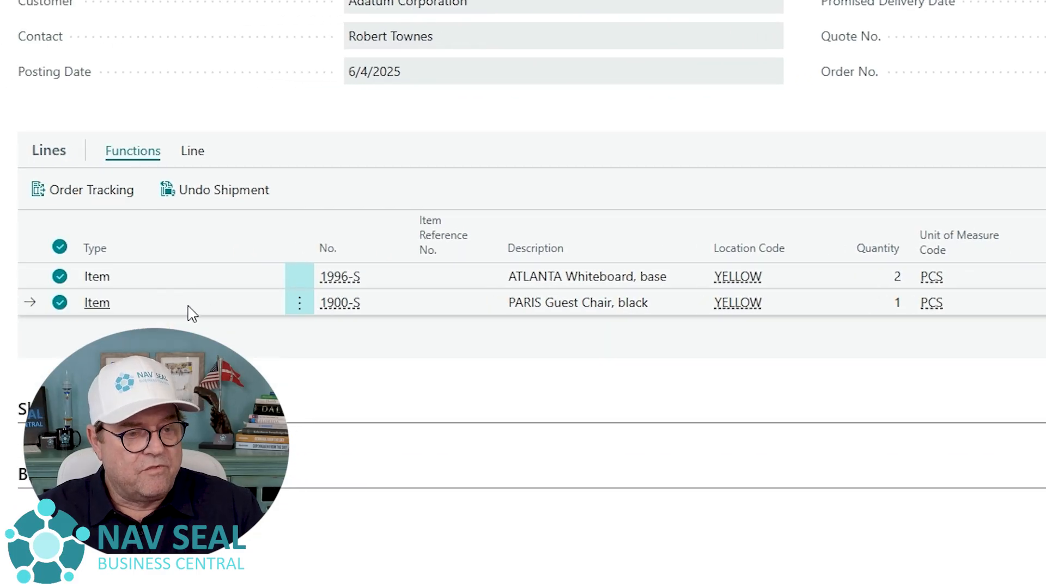
left_click(240, 203)
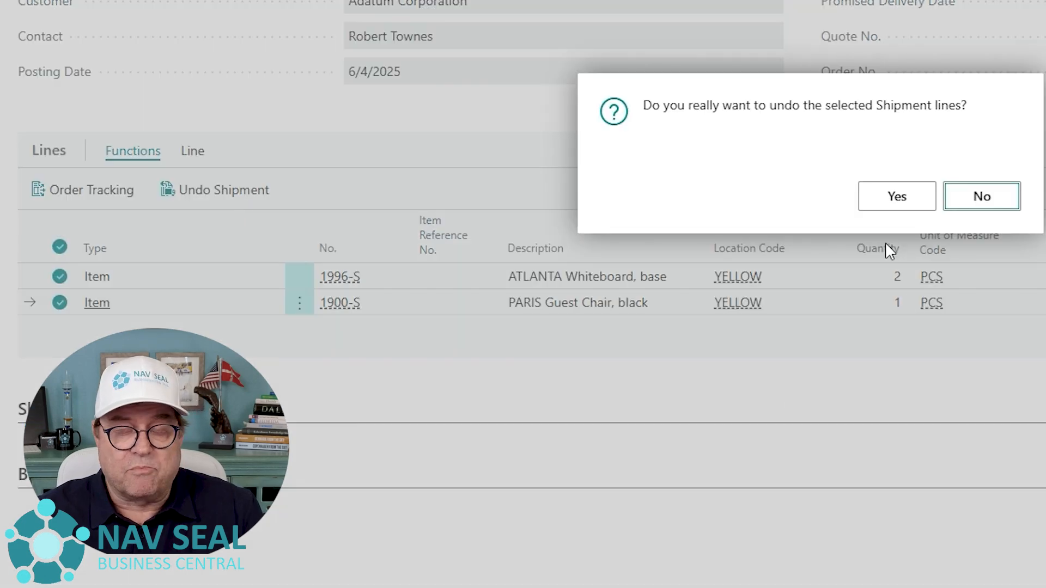
left_click(897, 206)
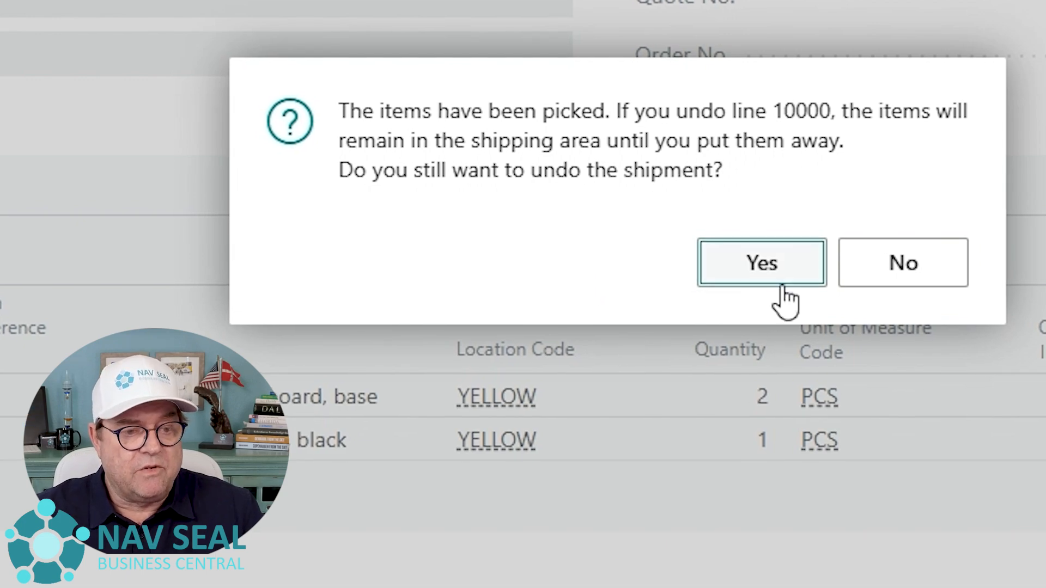
left_click(784, 263)
left_click(783, 263)
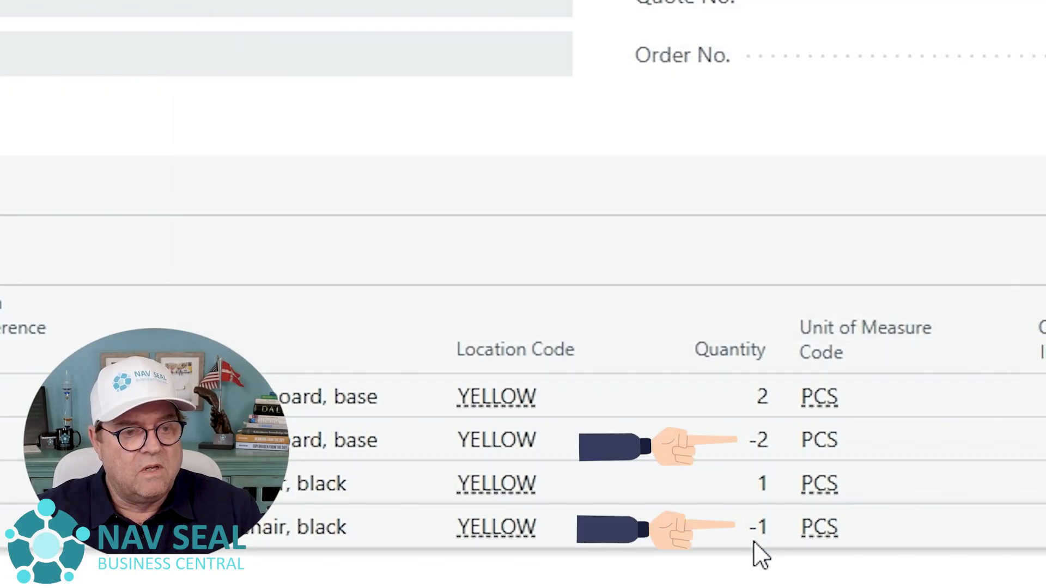
- Return to the sales order and examine Qty. to Ship and Quantity Shipped on its lines
key("Escape")
key("Escape")
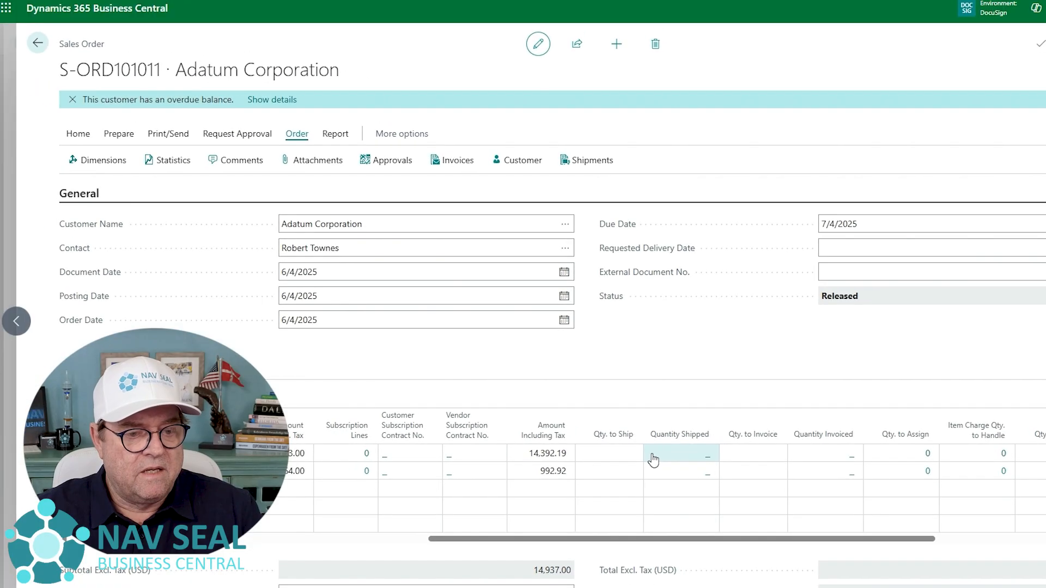
left_click_drag(711, 542, 681, 545)
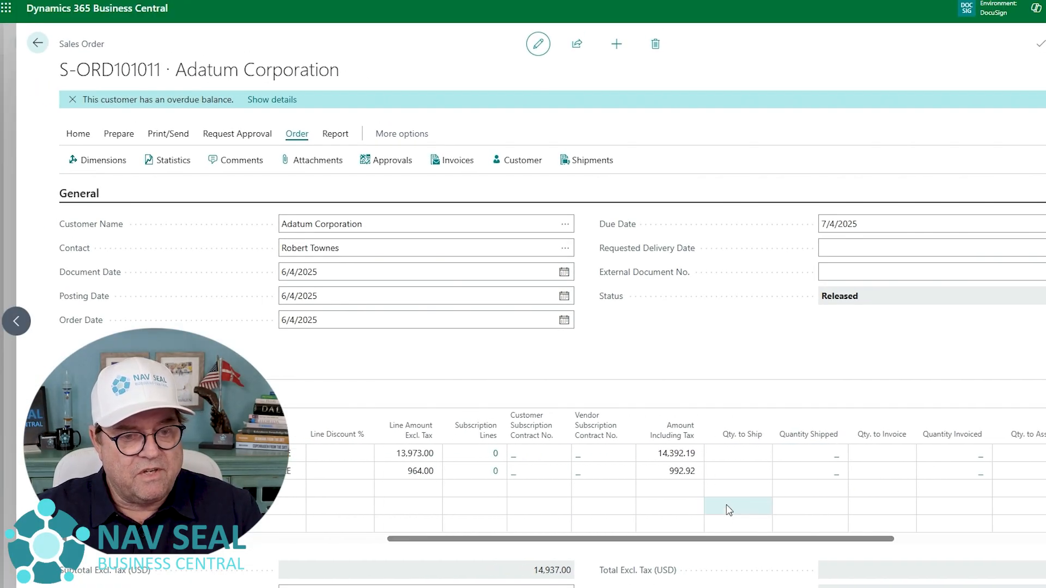